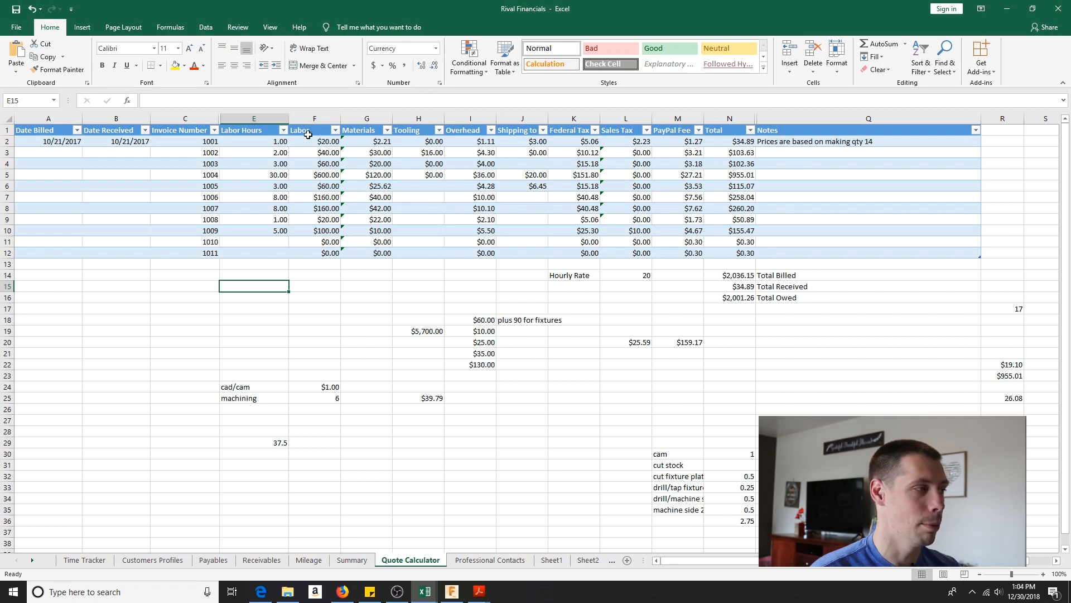
Review invoice 1001's labor hours, Labor, Materials, Tooling and Federal Tax formulas.
left_click(257, 141)
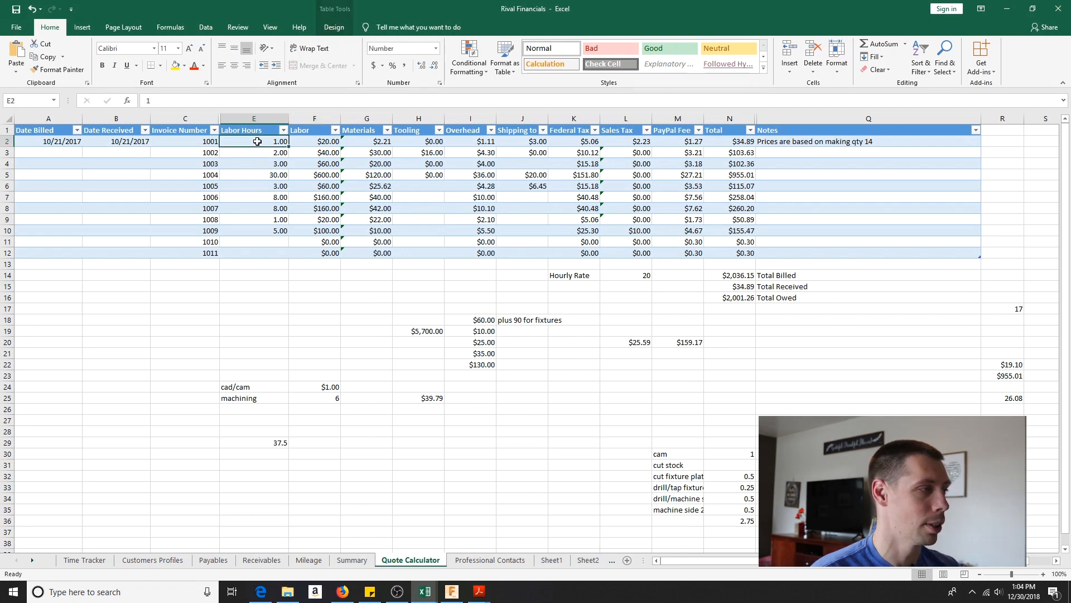
left_click(322, 141)
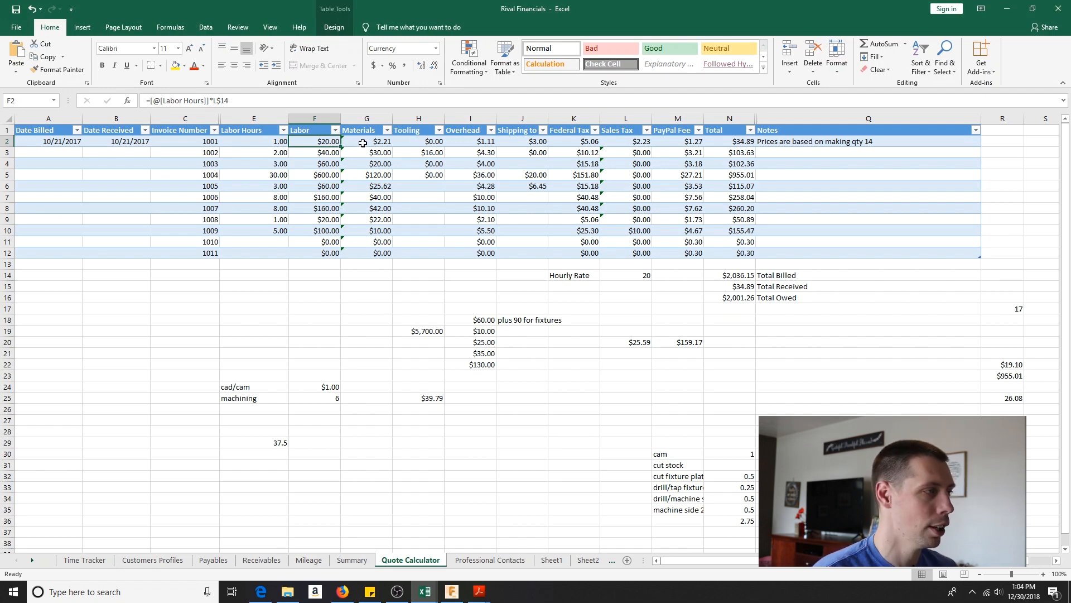
left_click(363, 143)
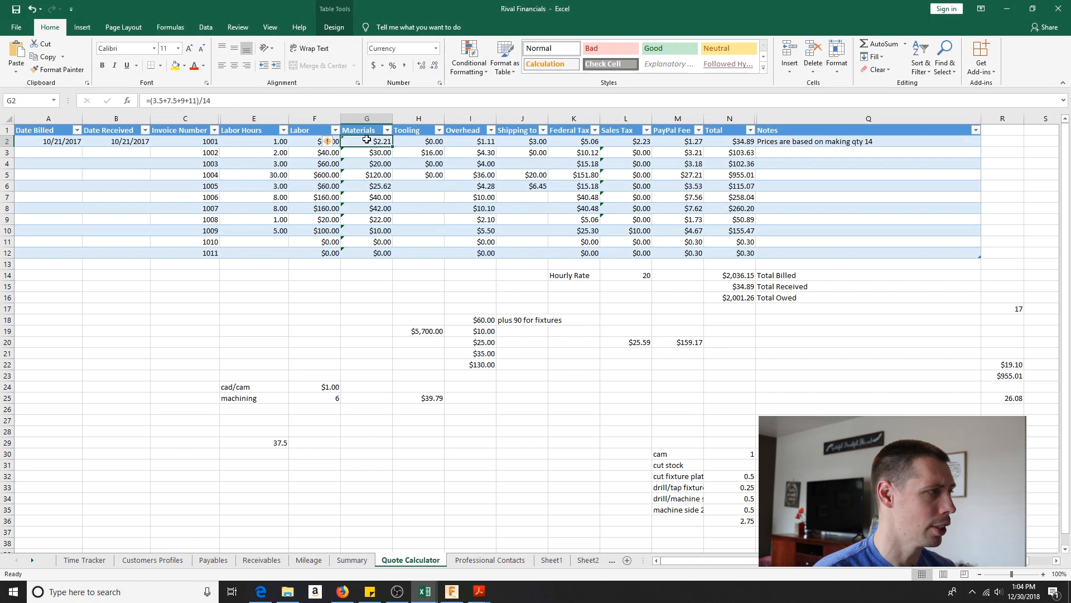
left_click(424, 143)
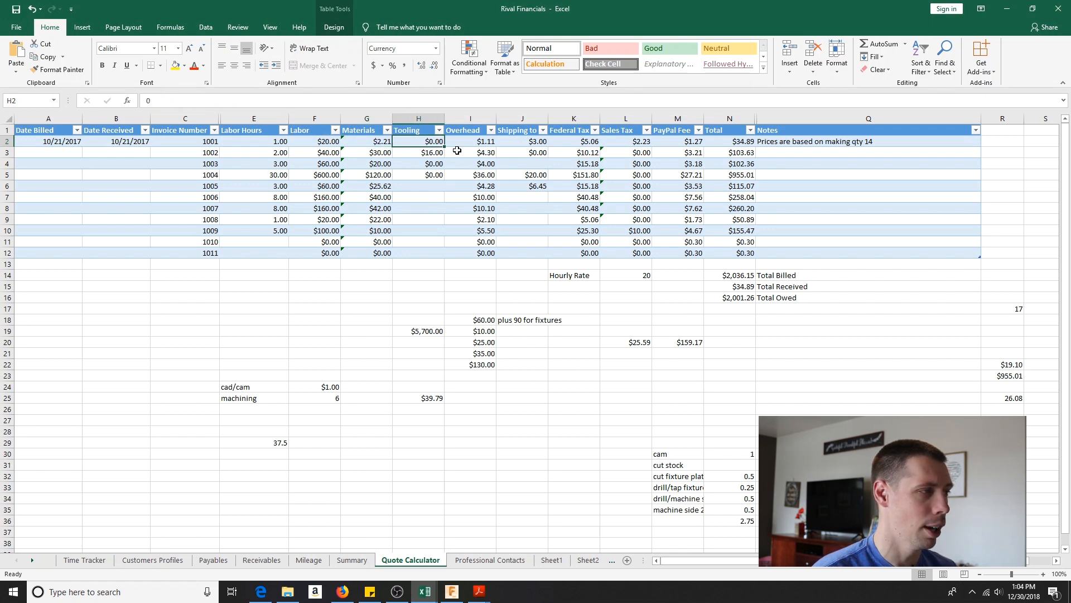
left_click(483, 143)
left_click(532, 142)
left_click(587, 142)
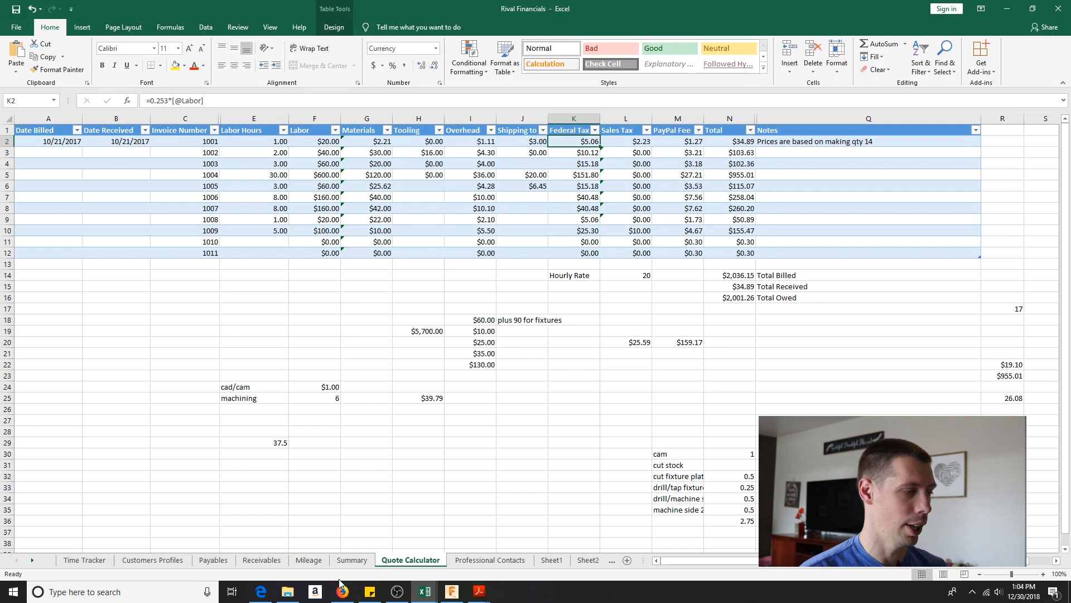
Switch to the rival quote system workbook from the taskbar.
left_click(427, 591)
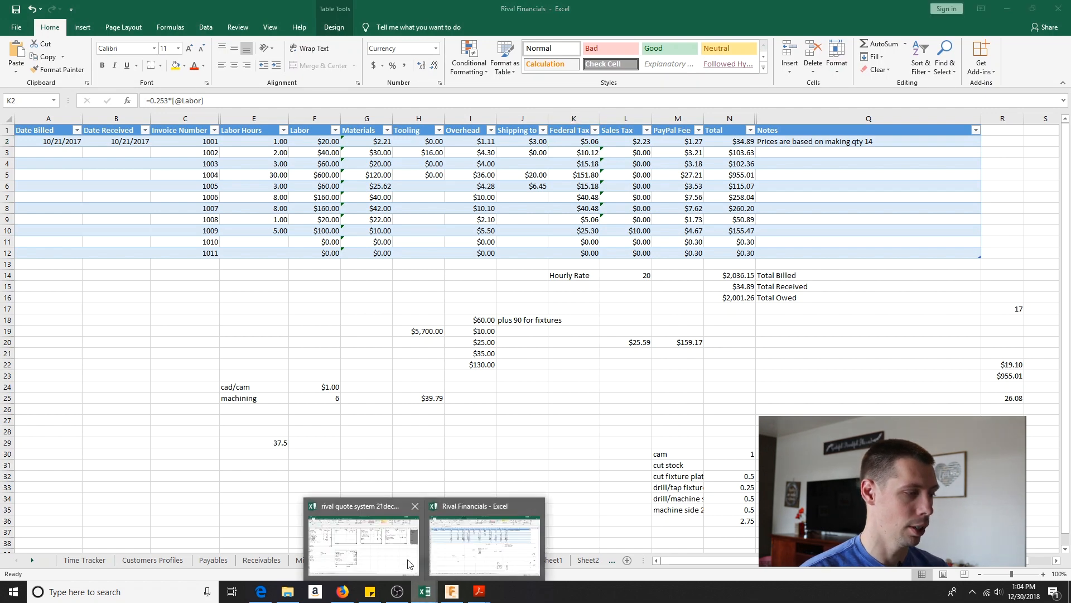
left_click(369, 540)
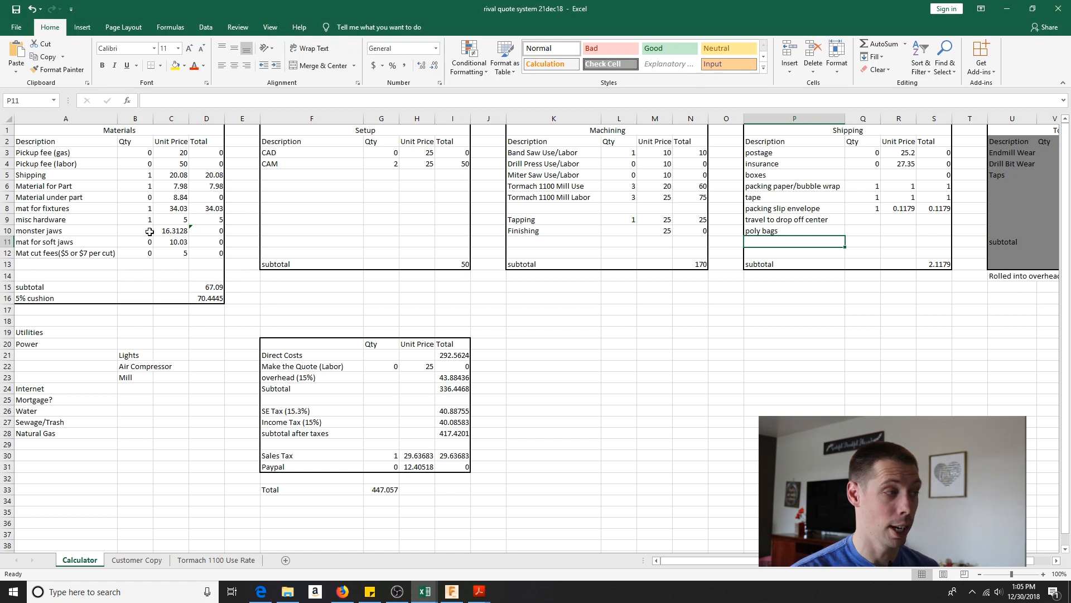
left_click(172, 231)
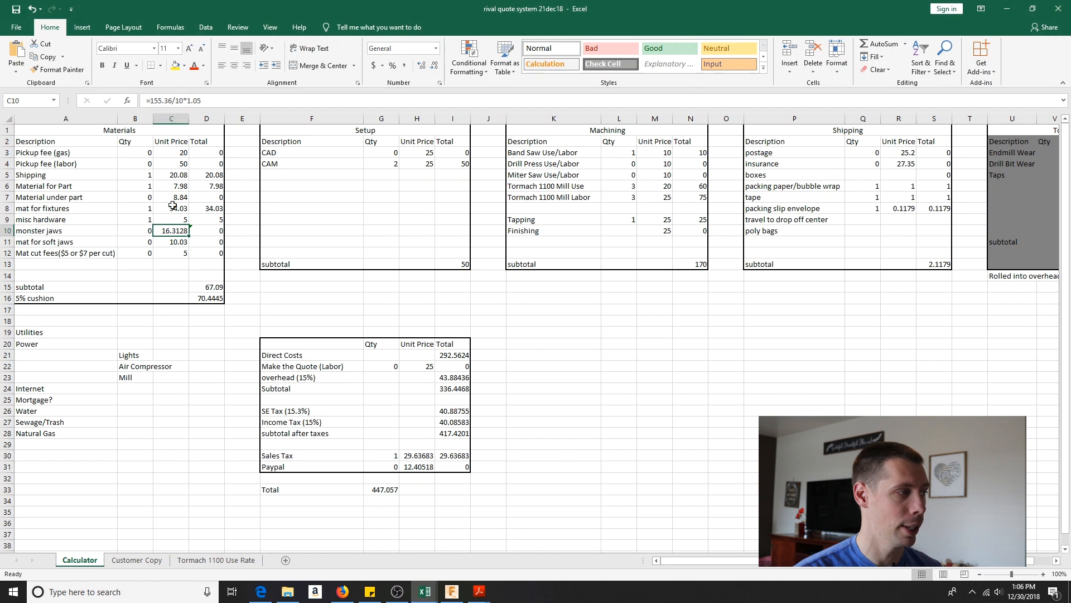
left_click(198, 230)
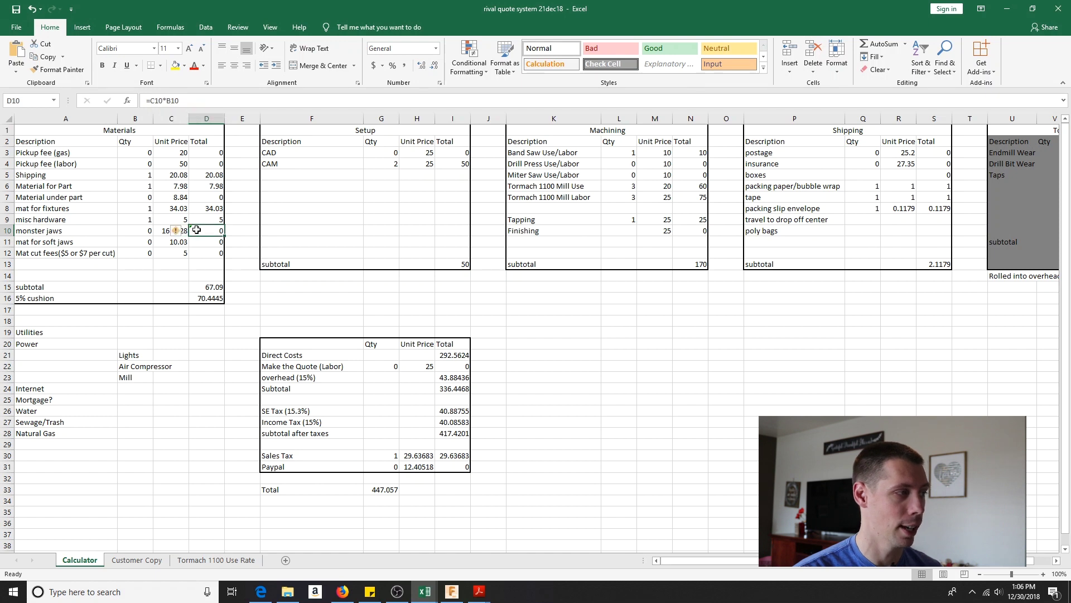
left_click(144, 232)
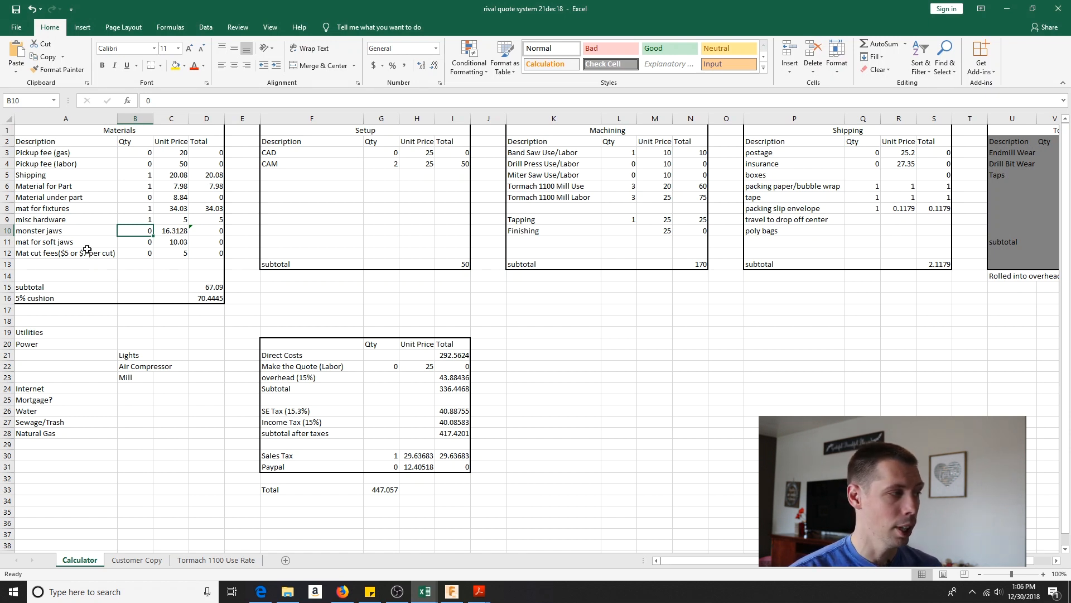
left_click(167, 244)
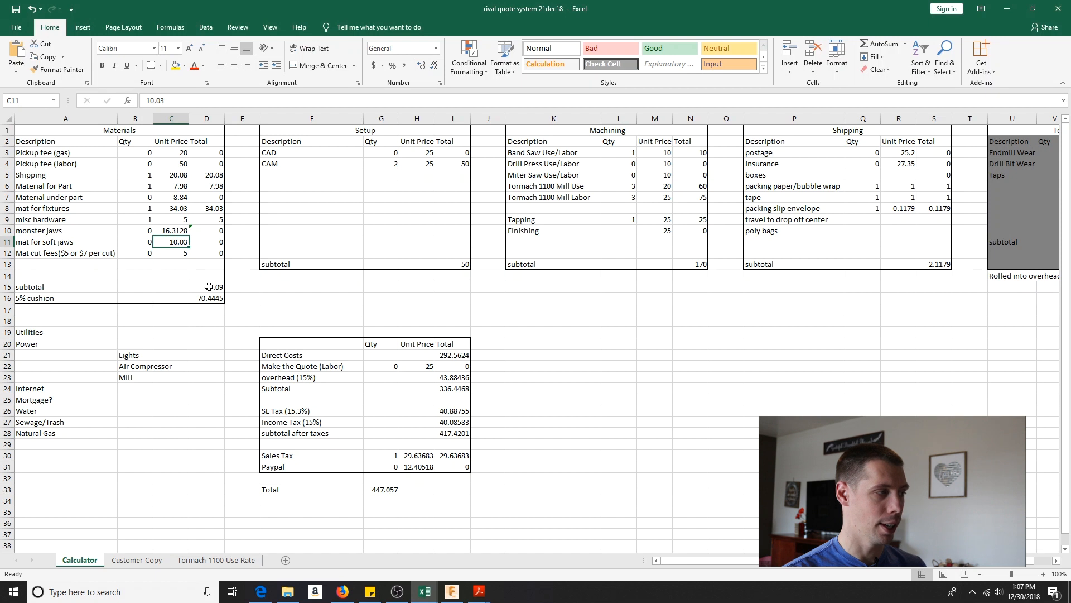
left_click(210, 286)
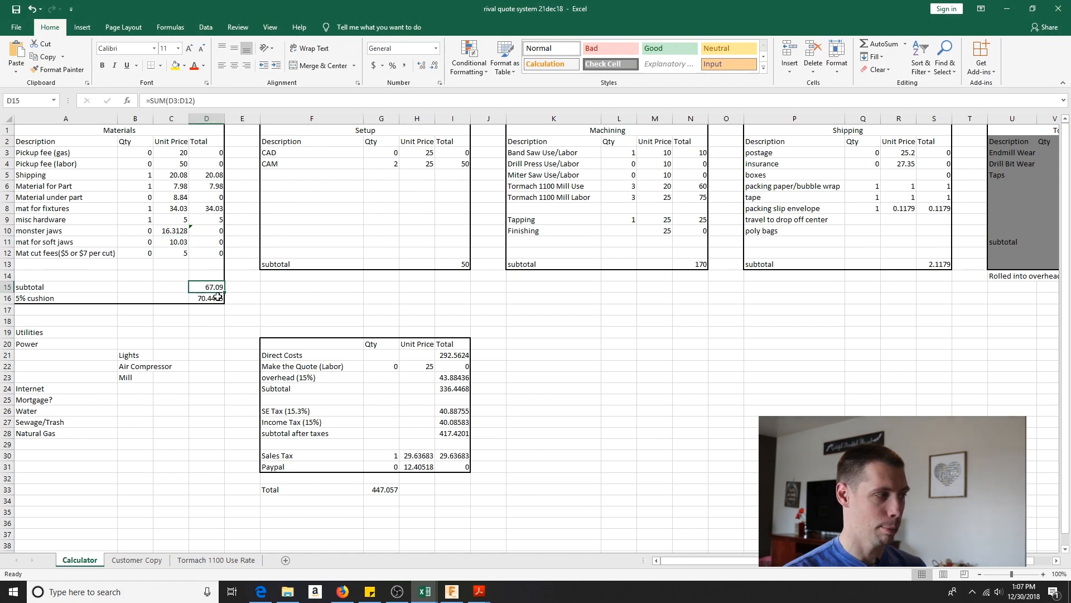
left_click(213, 298)
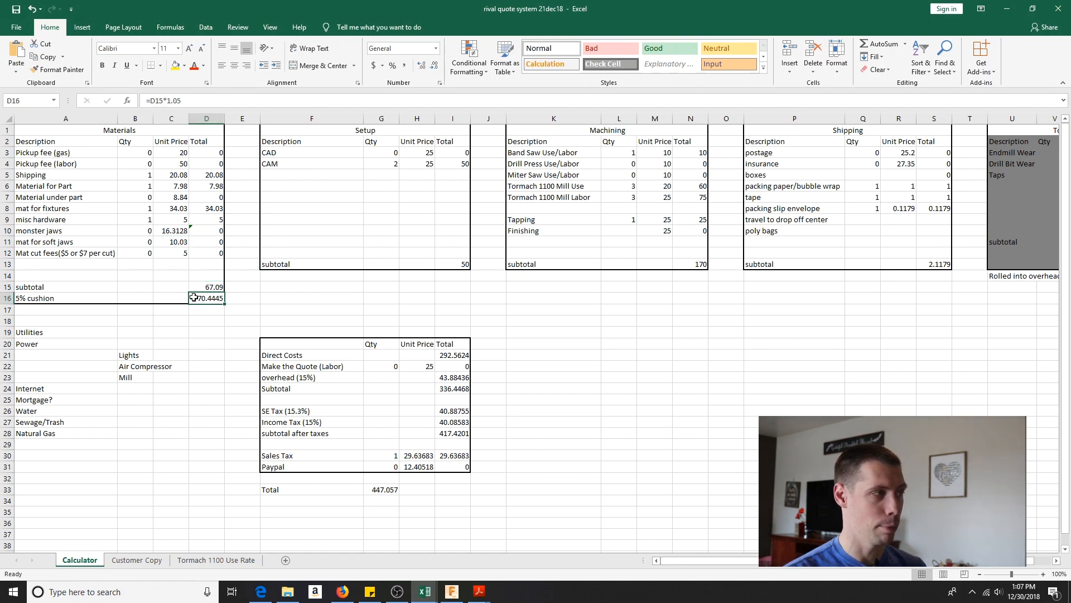
left_click(171, 299)
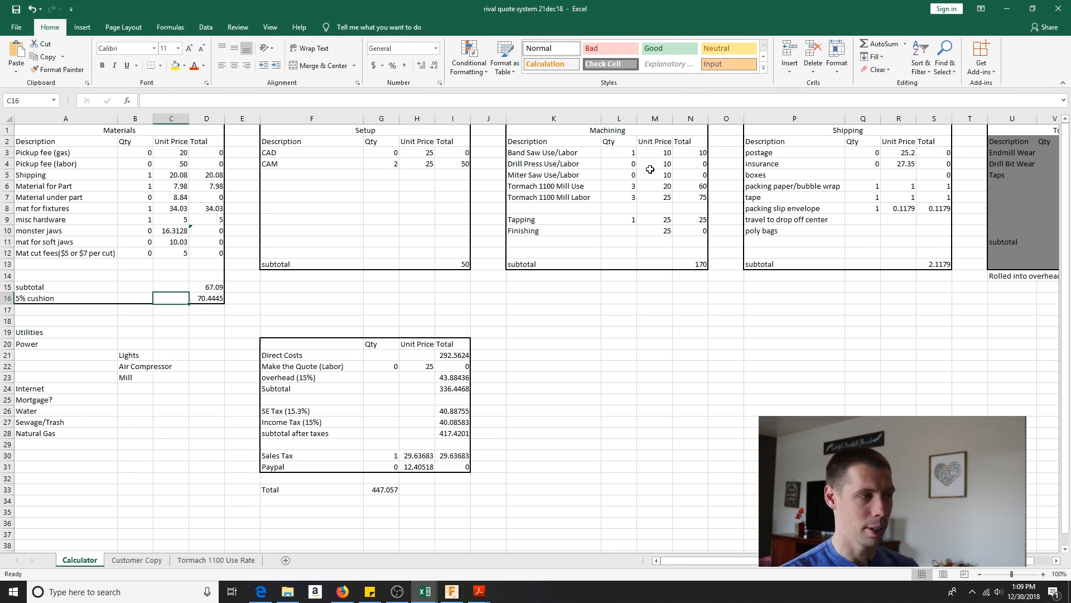
left_click(623, 163)
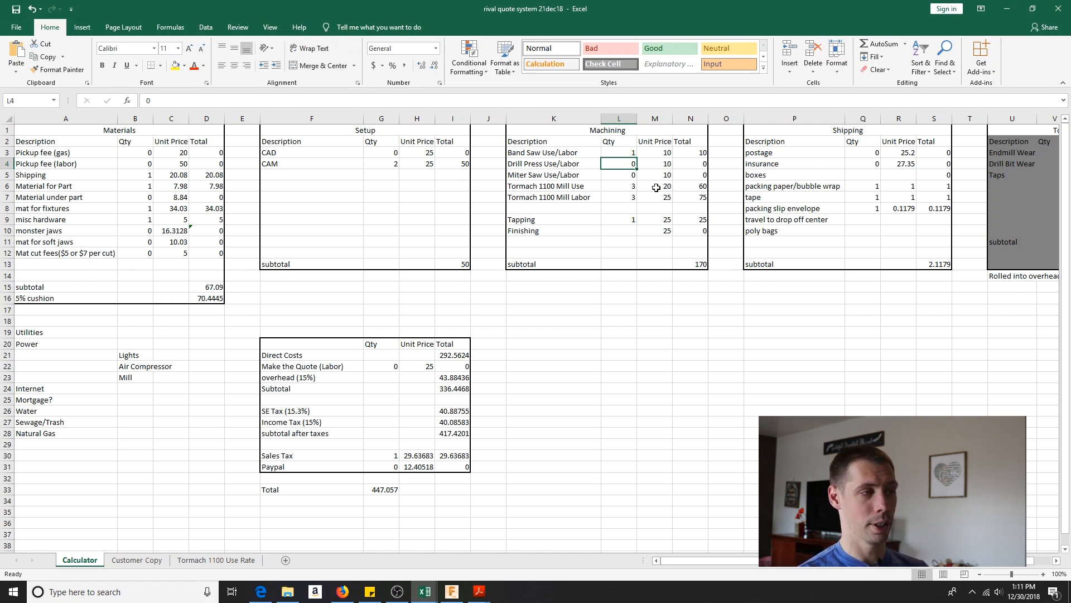
left_click(660, 186)
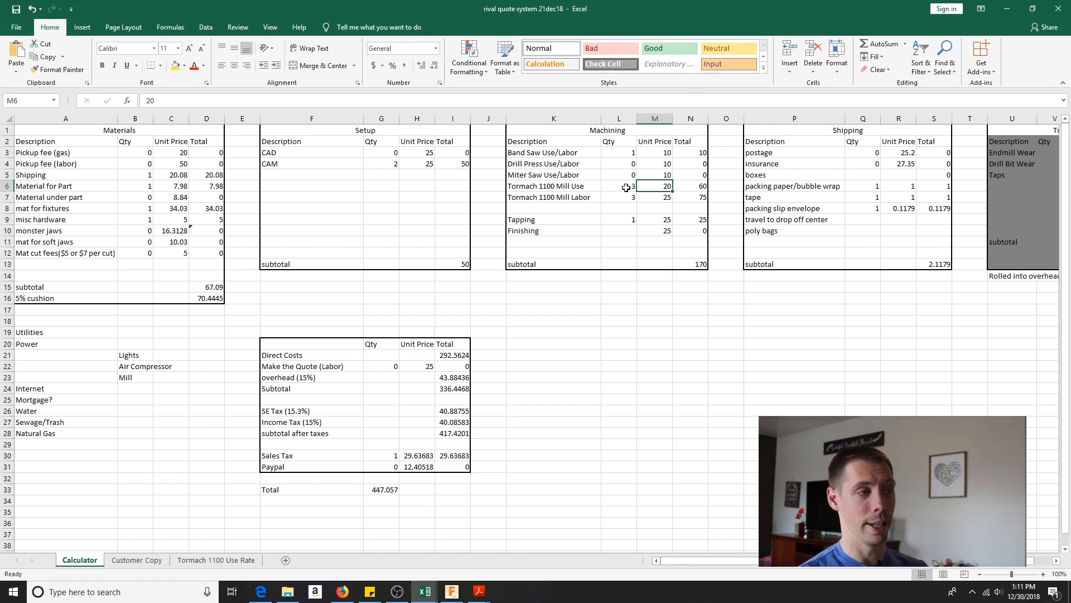
left_click(626, 188)
left_click(686, 186)
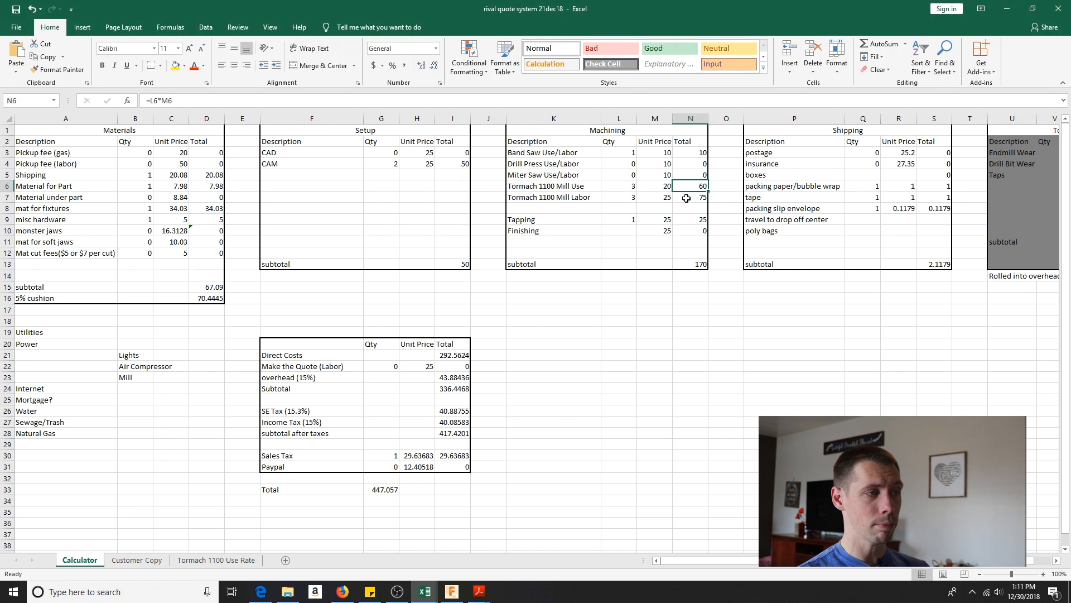
left_click(578, 222)
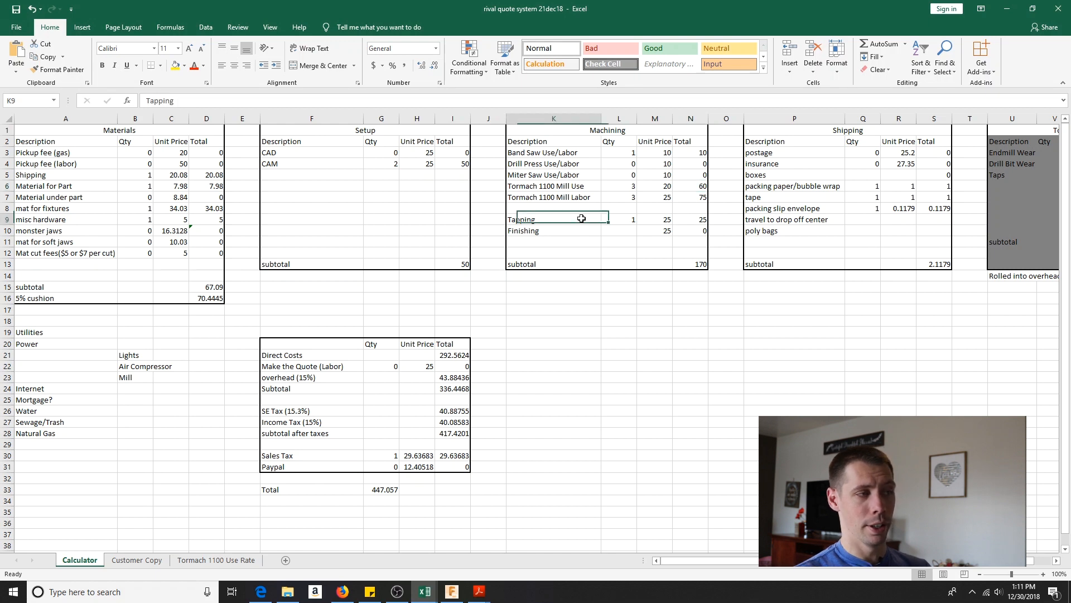
left_click(626, 220)
left_click(660, 220)
left_click(701, 220)
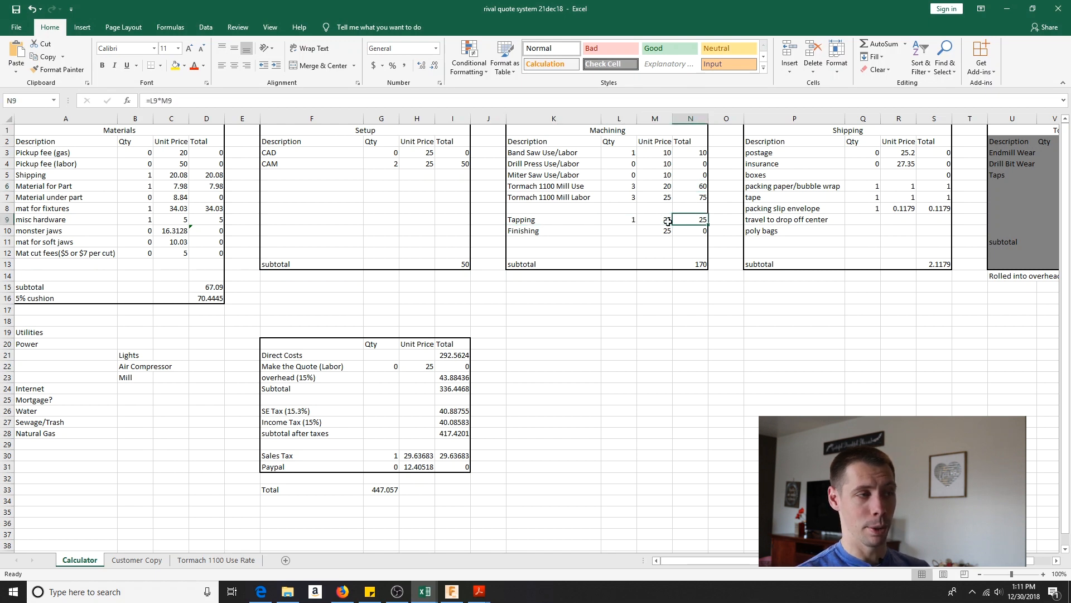
left_click(661, 222)
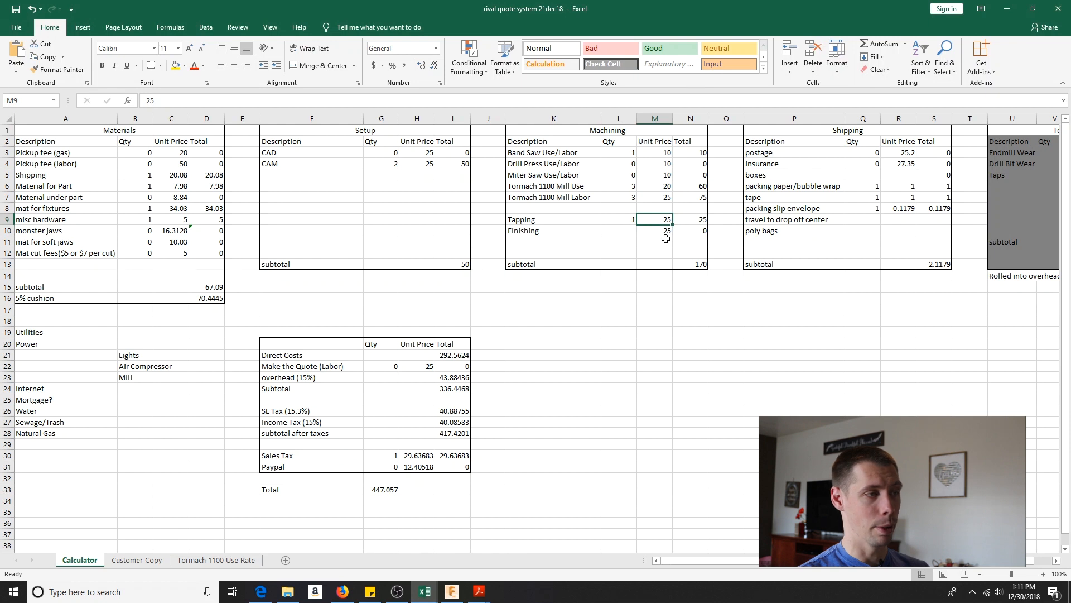
left_click(628, 219)
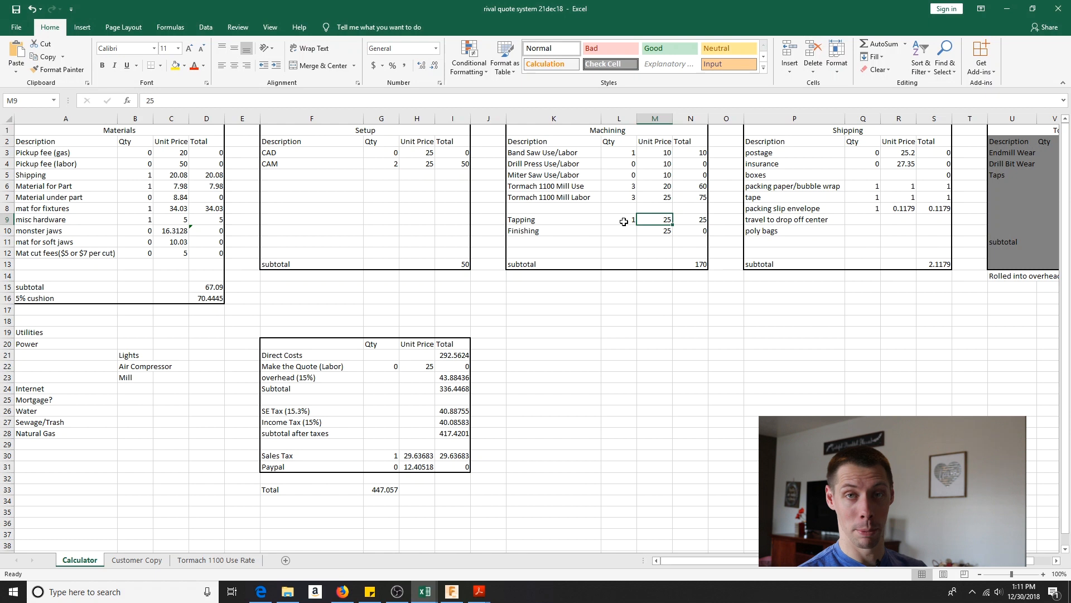
left_click(623, 222)
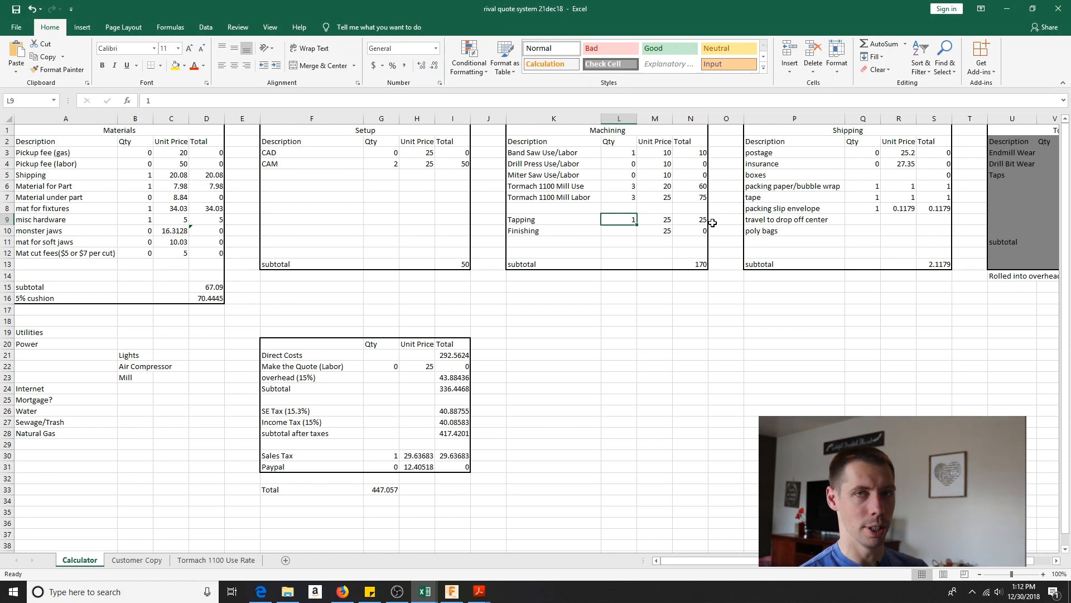
left_click(559, 230)
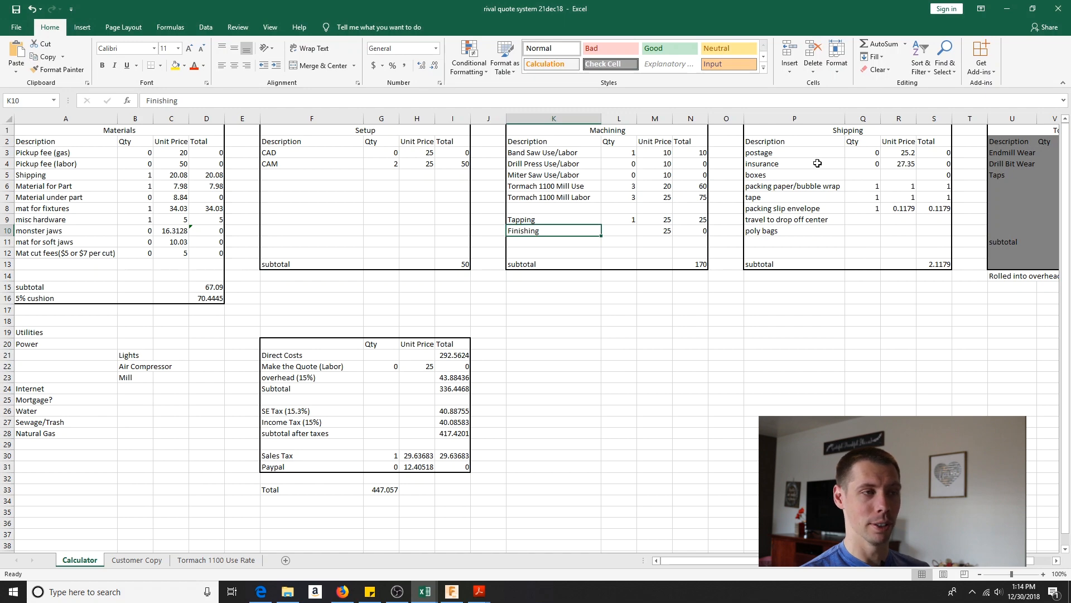
left_click(424, 591)
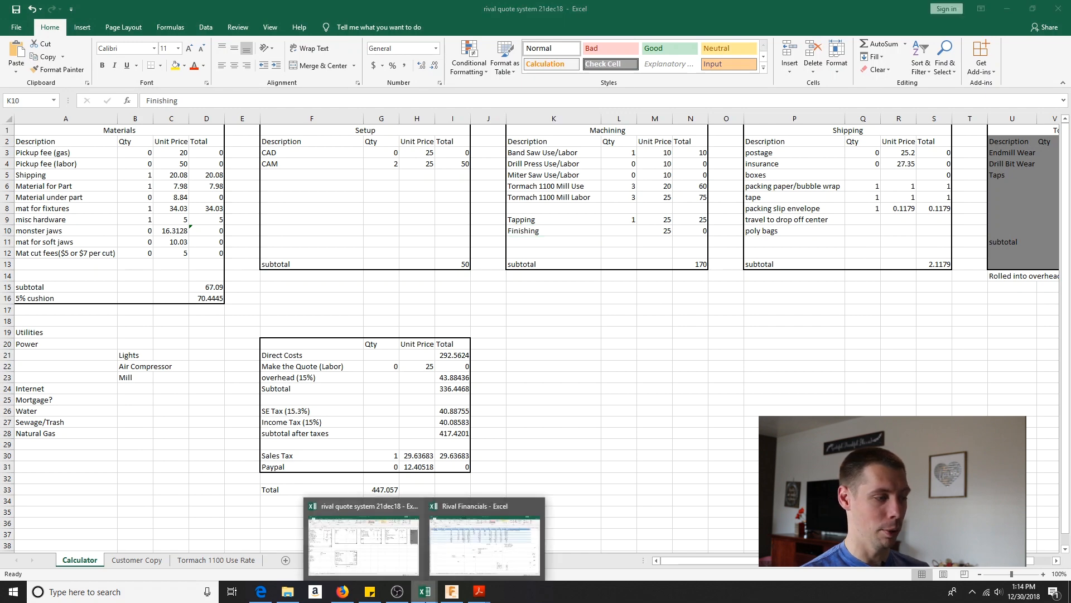
left_click(483, 544)
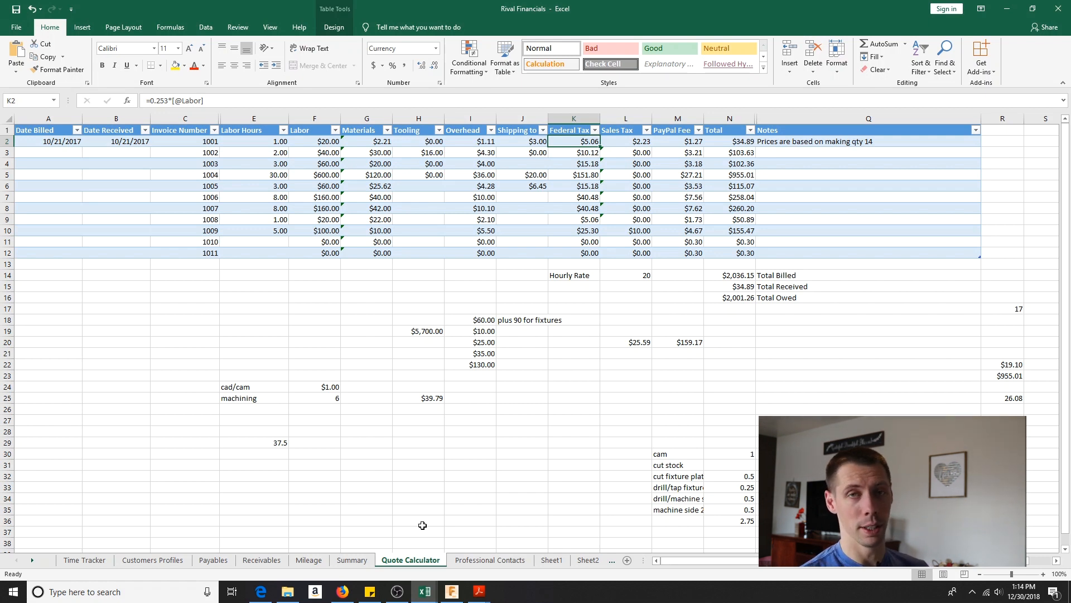
left_click(425, 592)
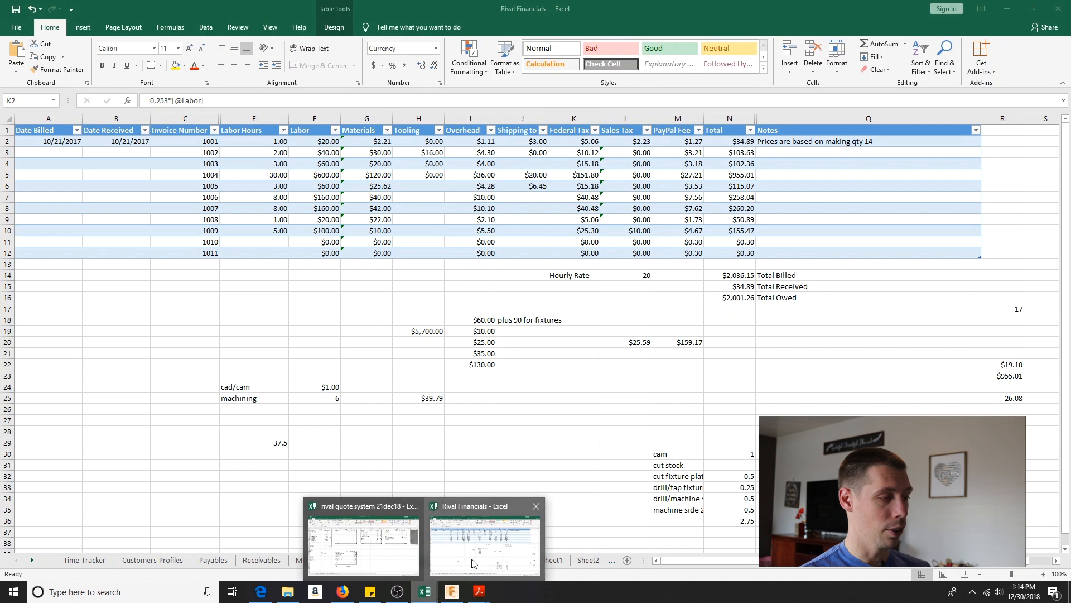
left_click(485, 544)
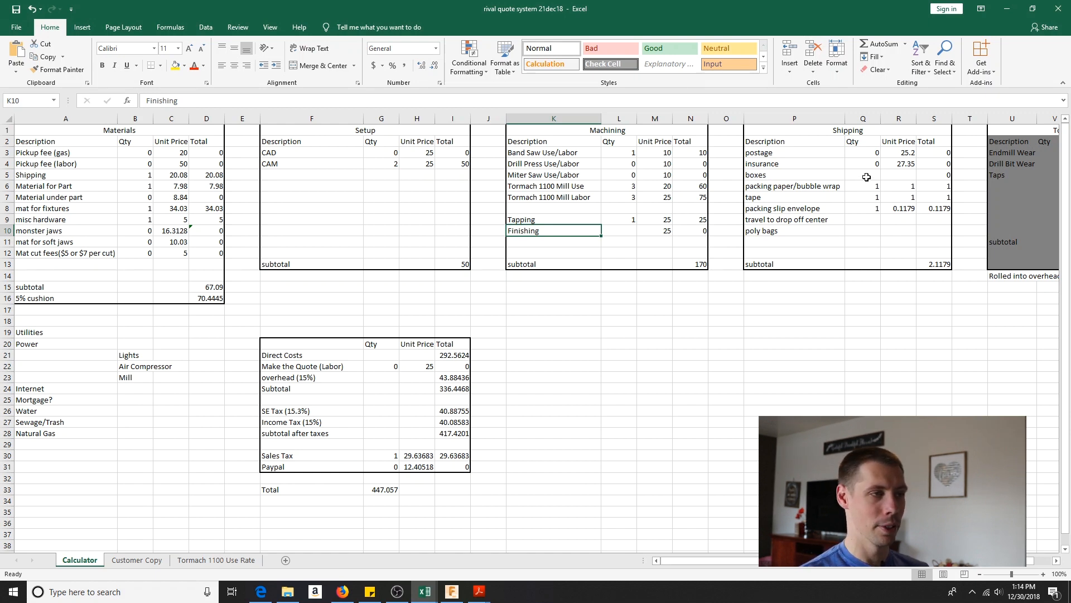
left_click(903, 176)
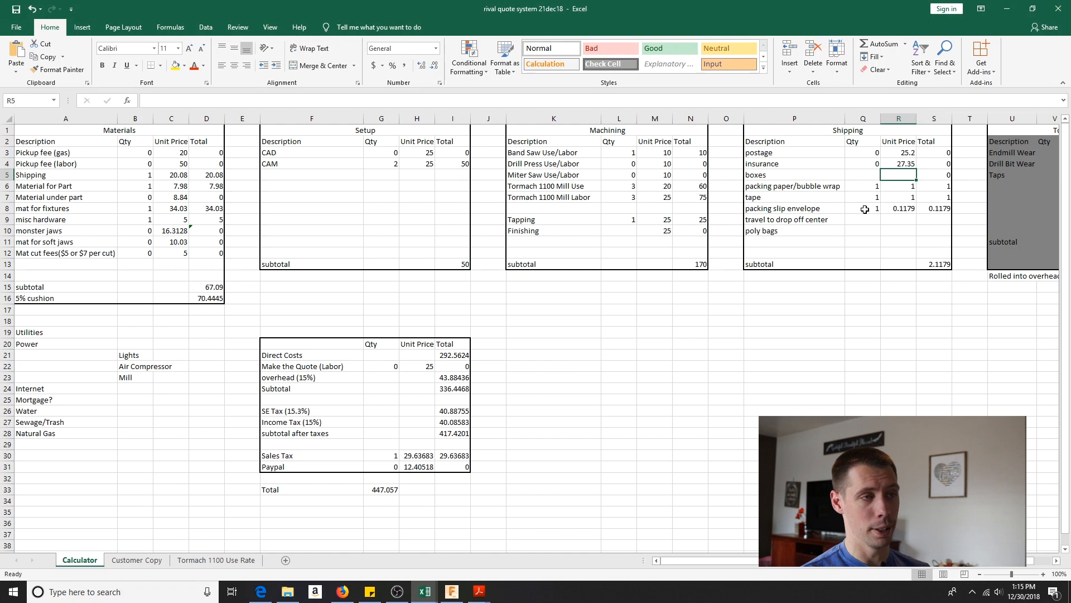
left_click(896, 208)
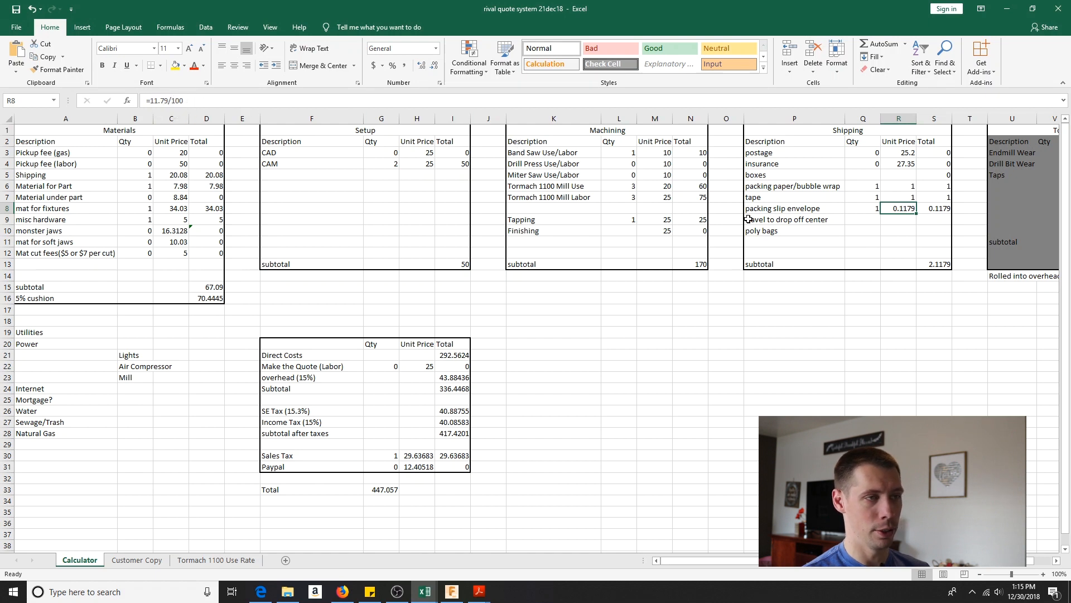
left_click(868, 211)
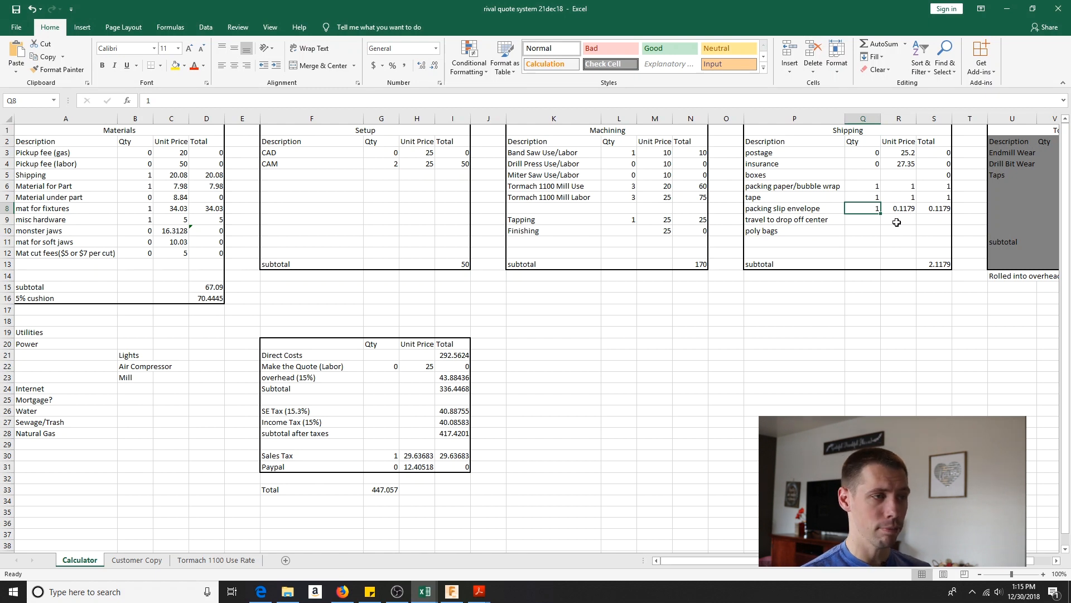
left_click(814, 222)
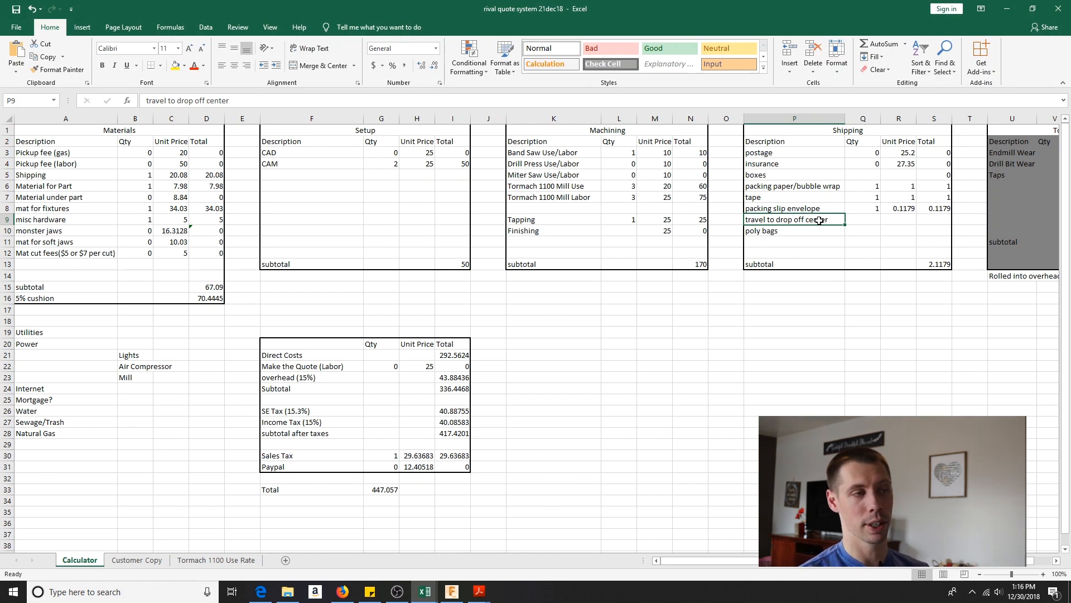
left_click(858, 220)
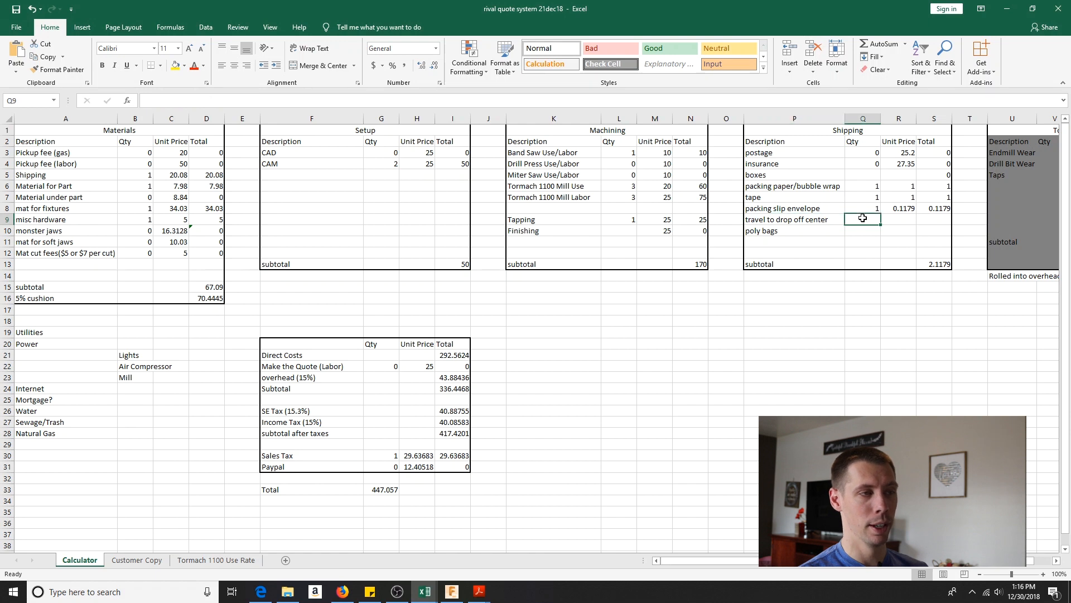
left_click(894, 221)
left_click(927, 219)
left_click(829, 231)
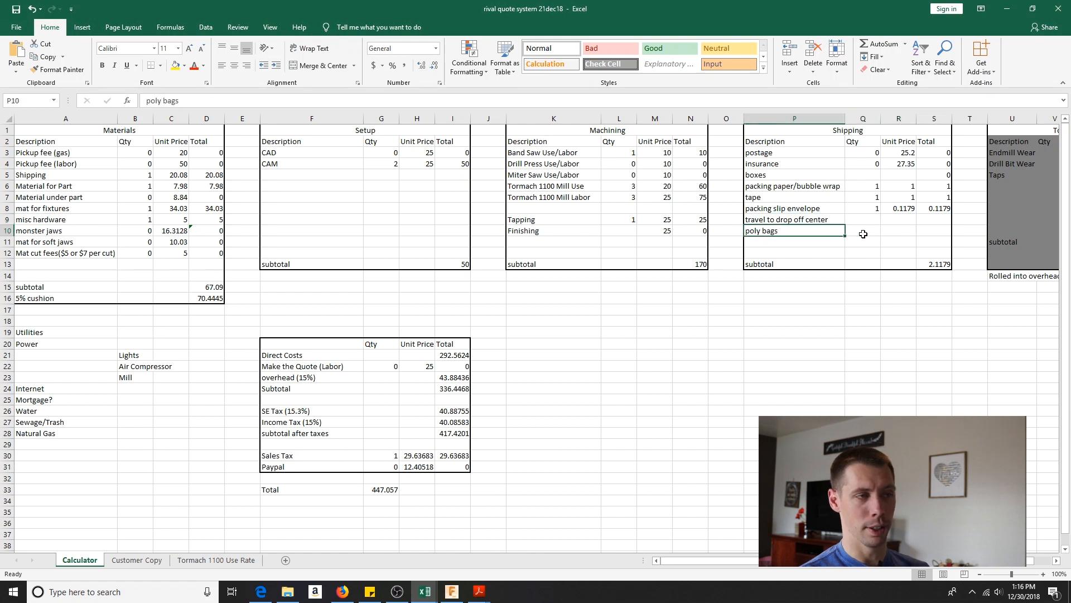
left_click(863, 232)
left_click(901, 229)
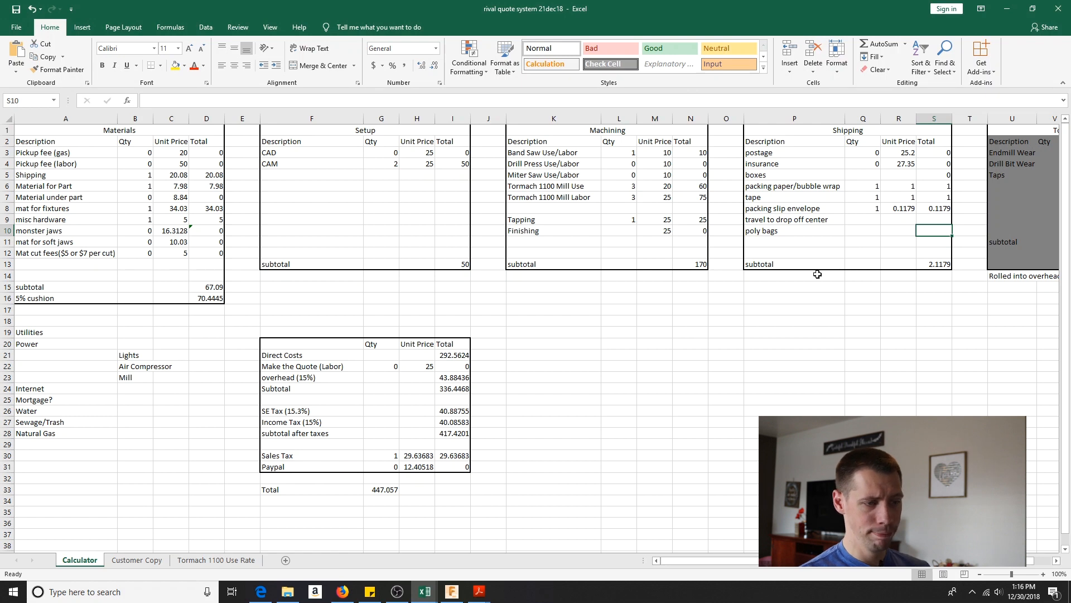
left_click_drag(712, 560, 728, 560)
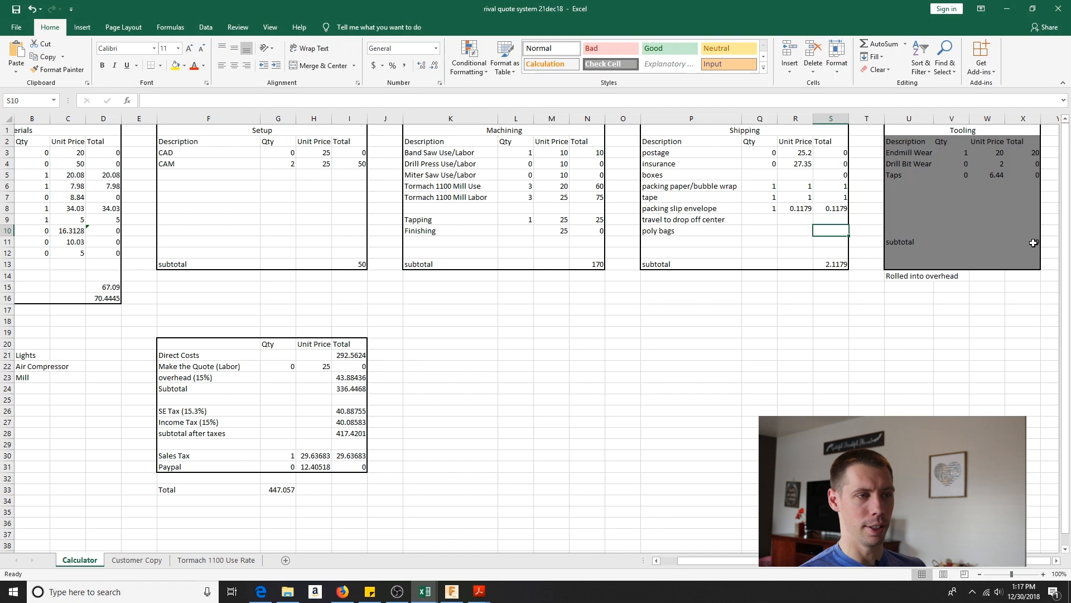
left_click(917, 276)
left_click(954, 309)
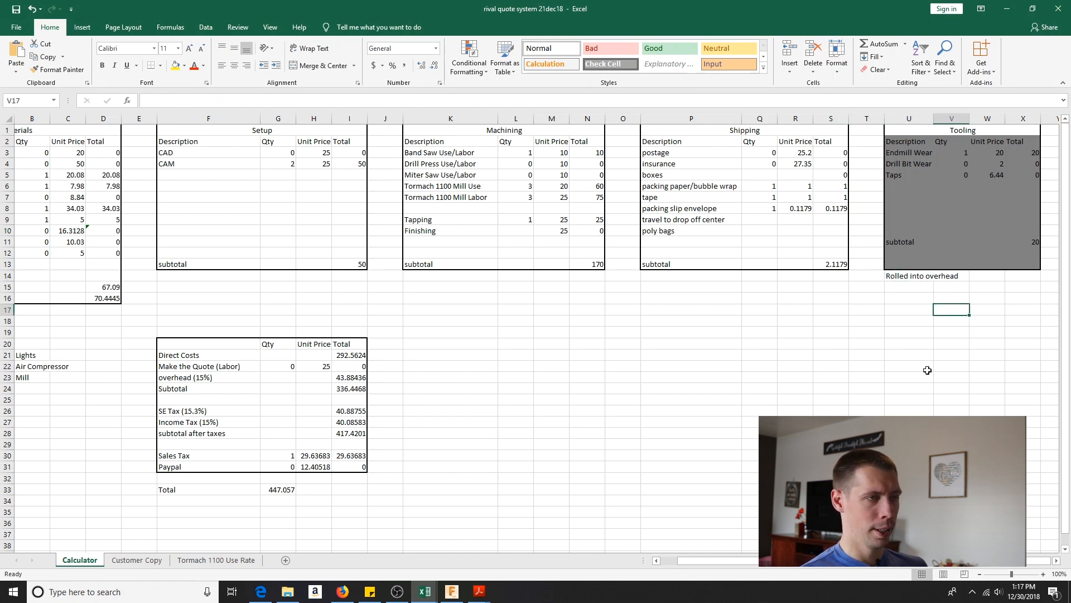
left_click_drag(718, 562, 700, 561)
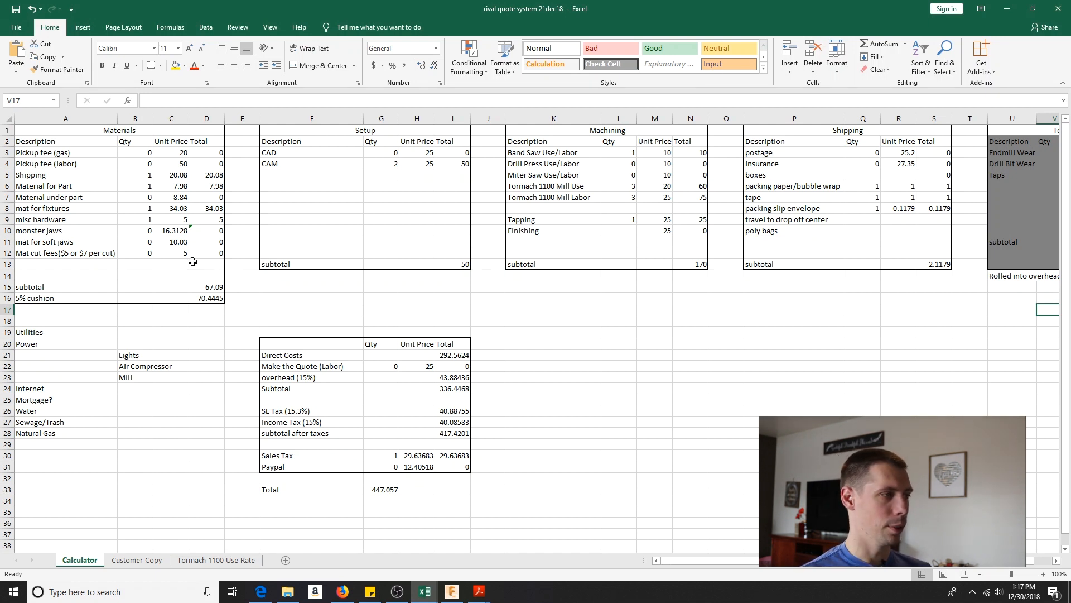
left_click(450, 356)
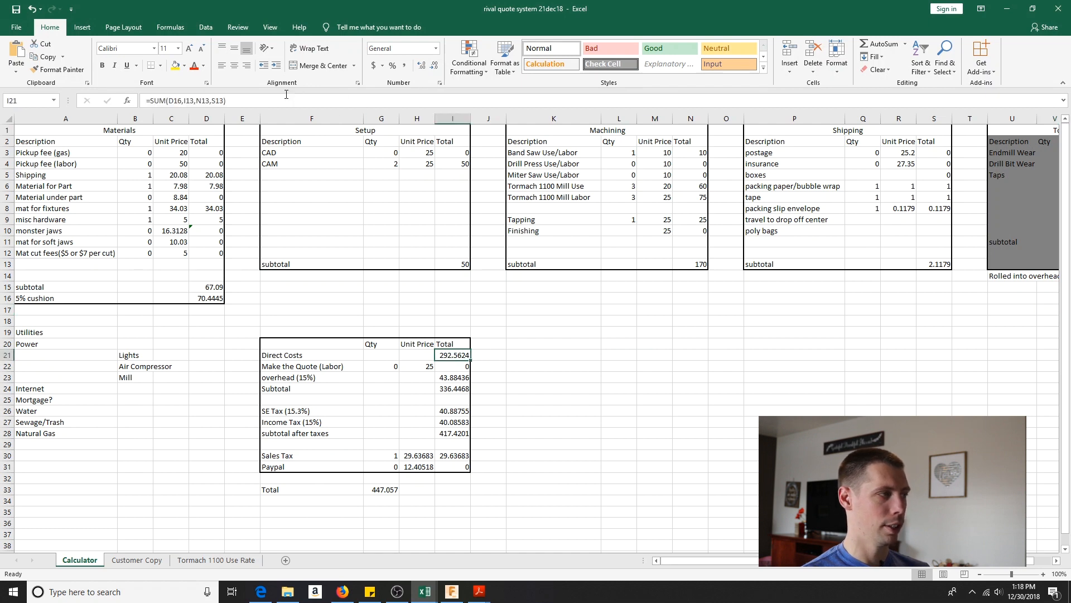
Charge a quantity of 1 for Make the Quote (Labor), raising the total to 487.178.
left_click(441, 370)
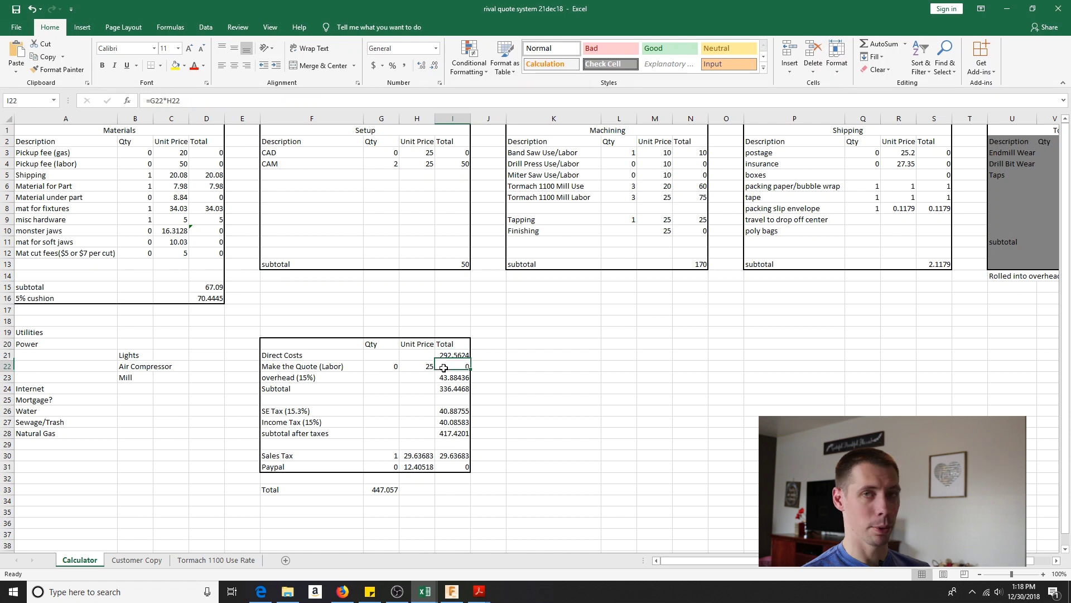
left_click(382, 367)
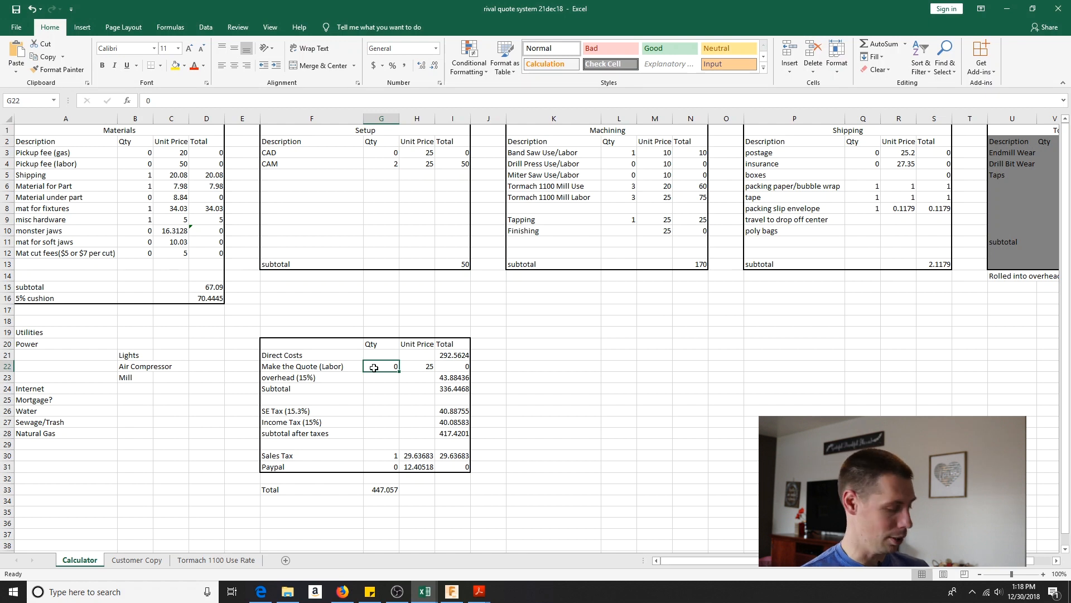
type("1")
key("Return")
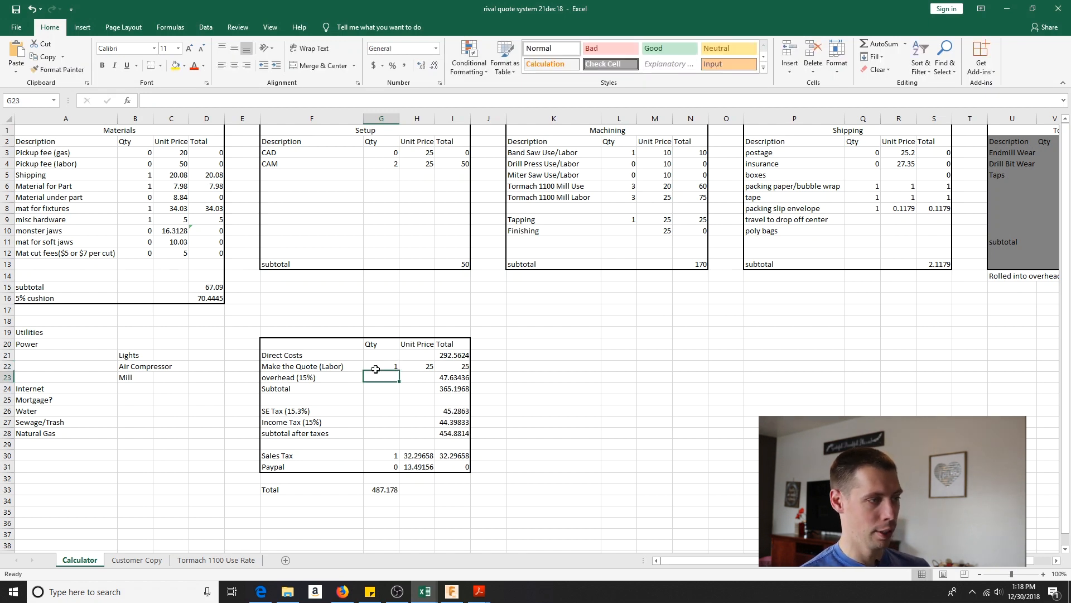
left_click(462, 365)
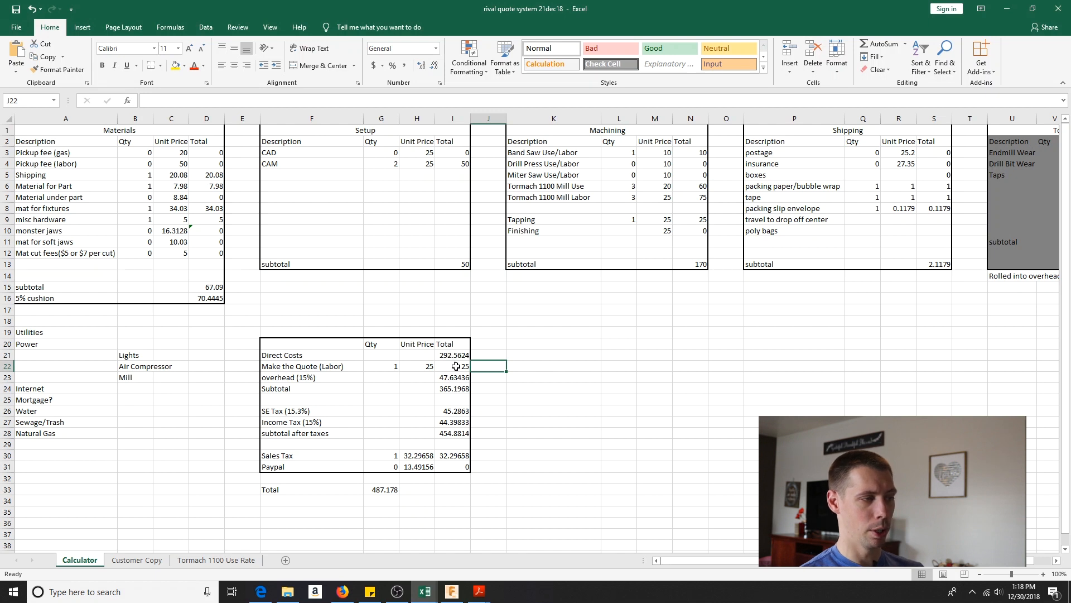
Inspect the 15% overhead formula, then bring the Rival Financials workbook forward.
left_click(453, 378)
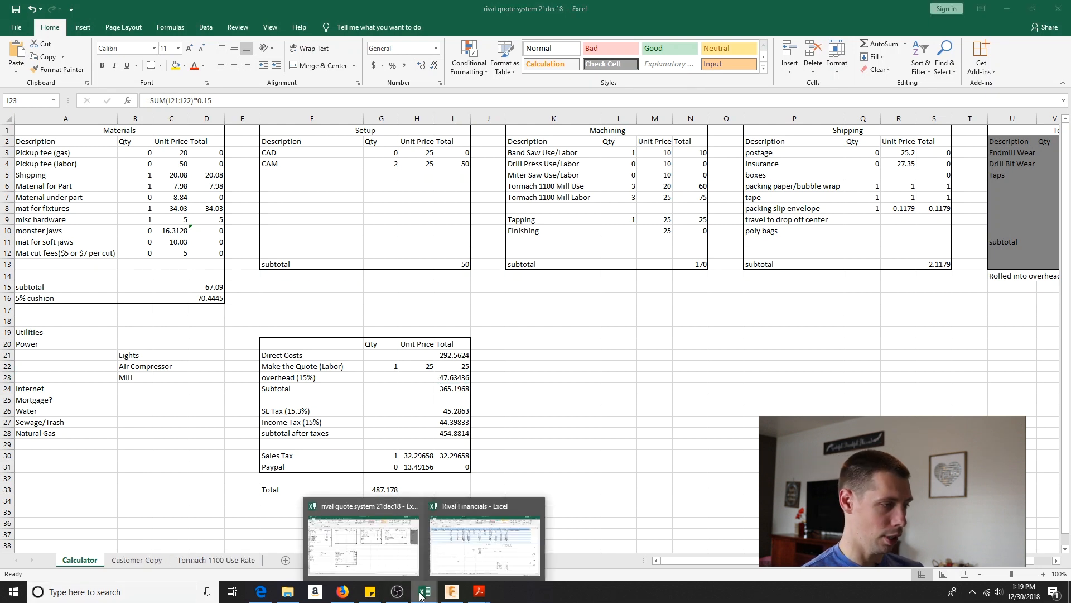
mouse_move(425, 592)
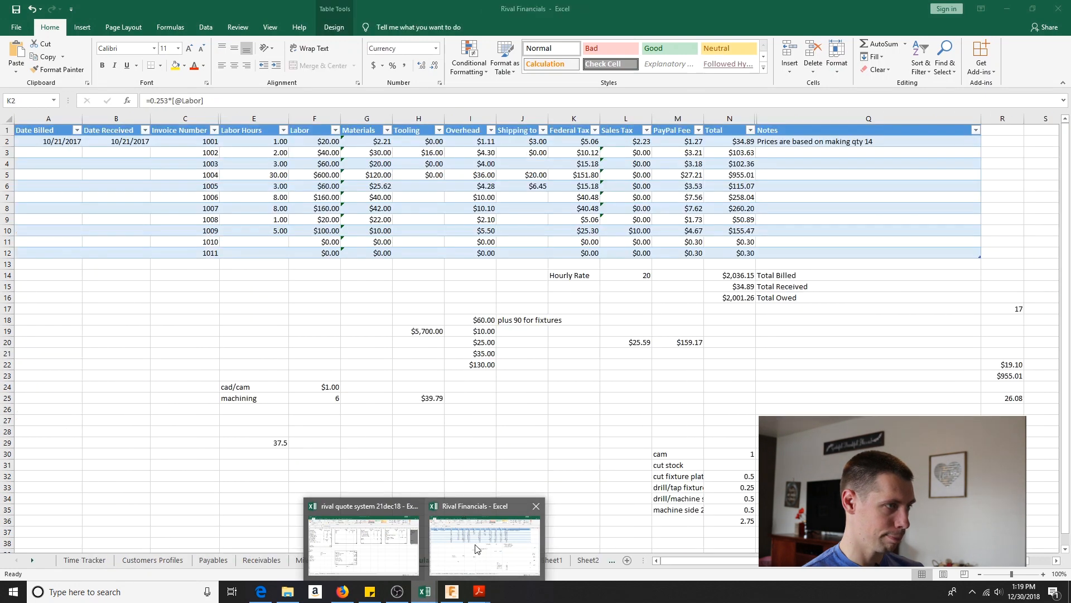
left_click(476, 549)
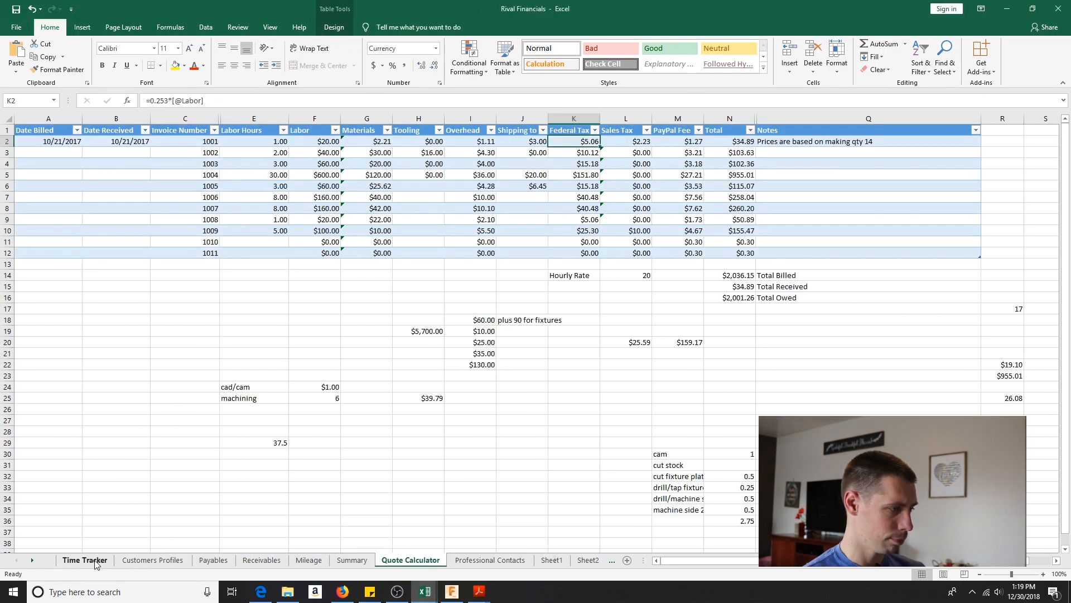
Switch to the Payables sheet of the Rival Financials workbook.
left_click(213, 560)
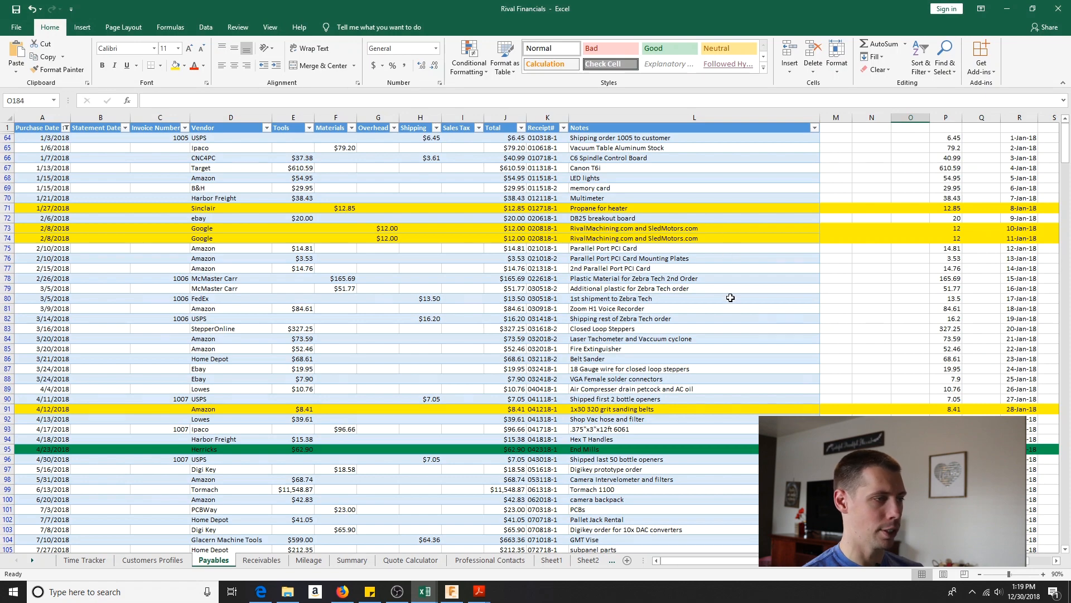
scroll(731, 298, "down", 2)
scroll(730, 298, "down", 2)
scroll(730, 298, "down", 1)
scroll(731, 298, "down", 1)
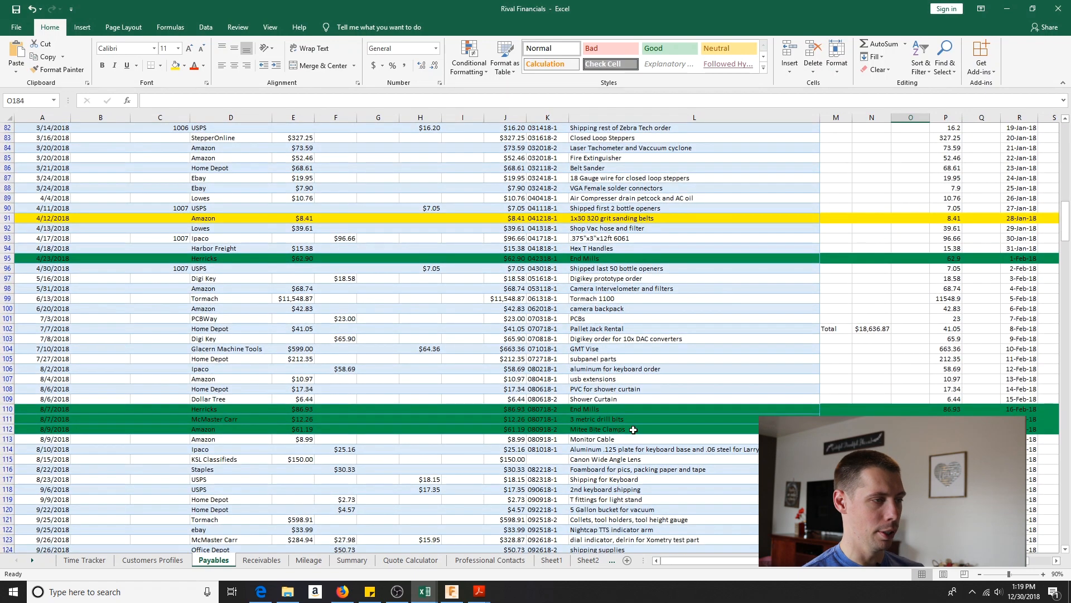
scroll(658, 366, "down", 2)
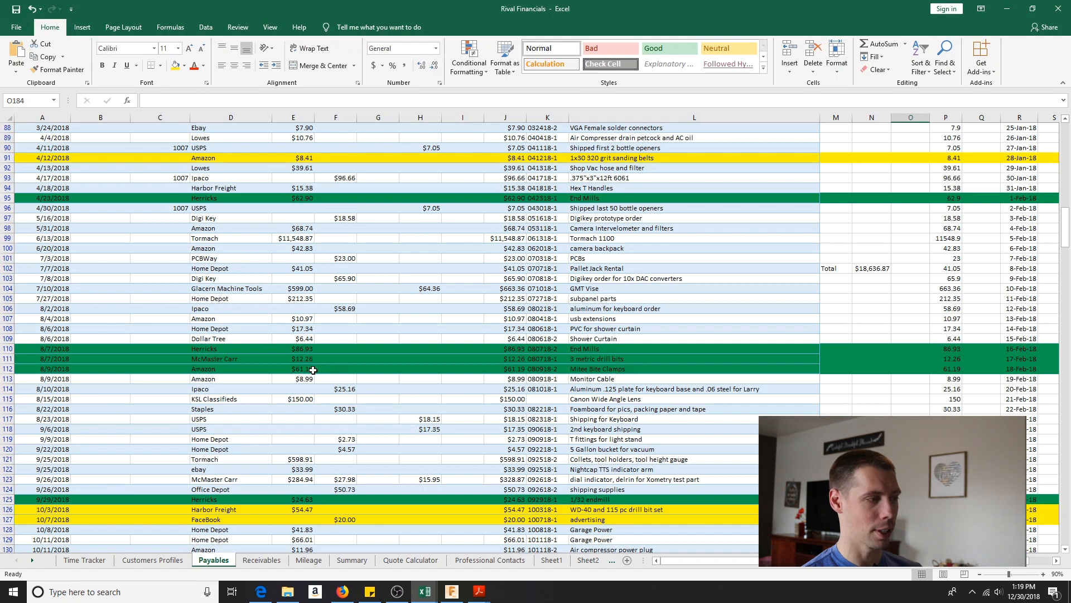
scroll(311, 369, "down", 3)
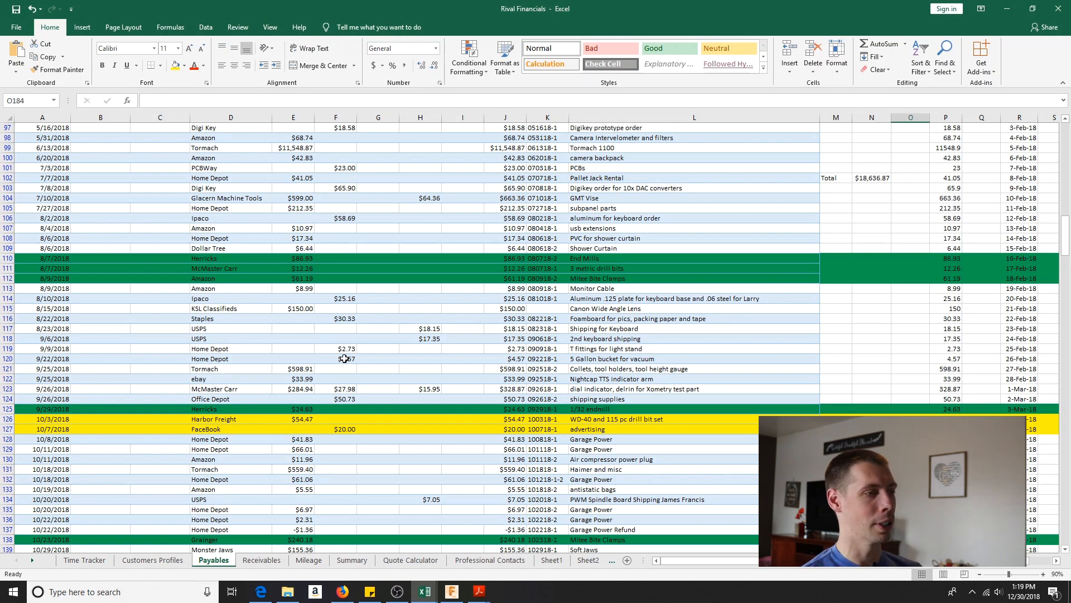
scroll(382, 365, "down", 3)
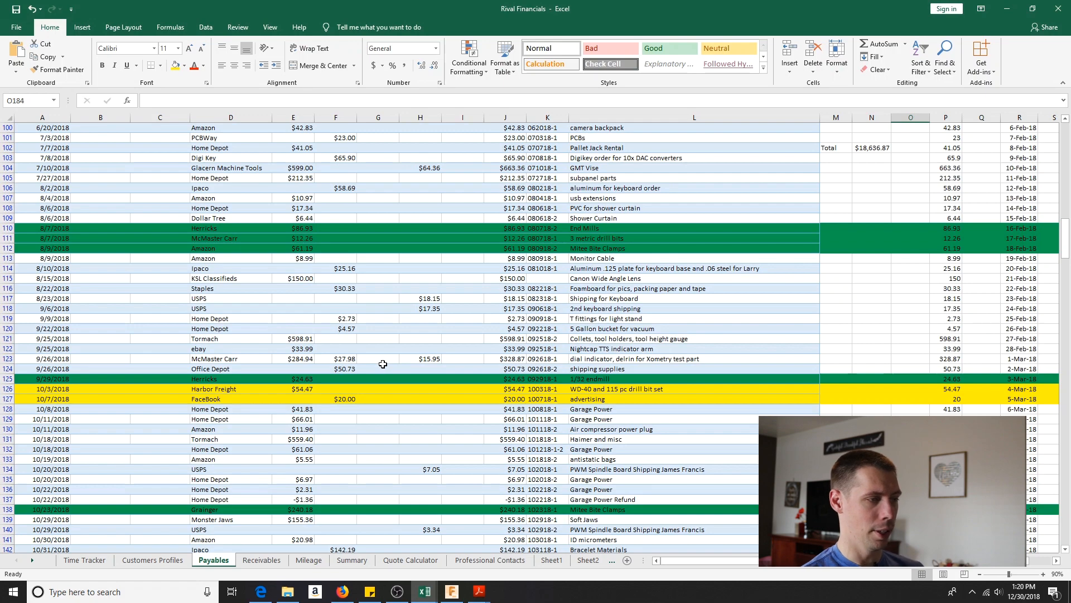
scroll(382, 366, "down", 3)
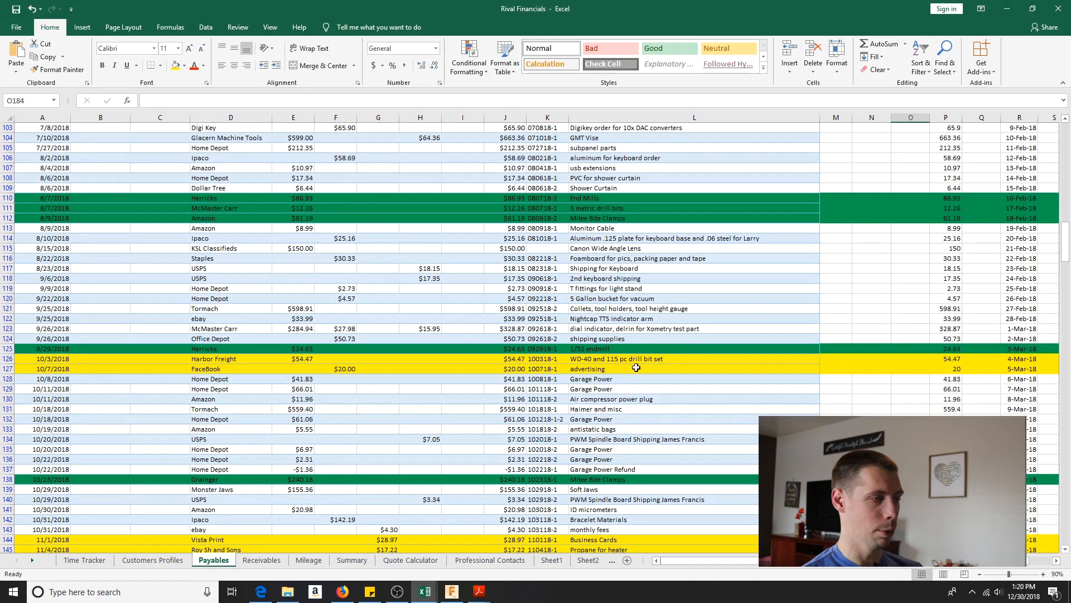
scroll(627, 372, "down", 3)
scroll(586, 393, "down", 6)
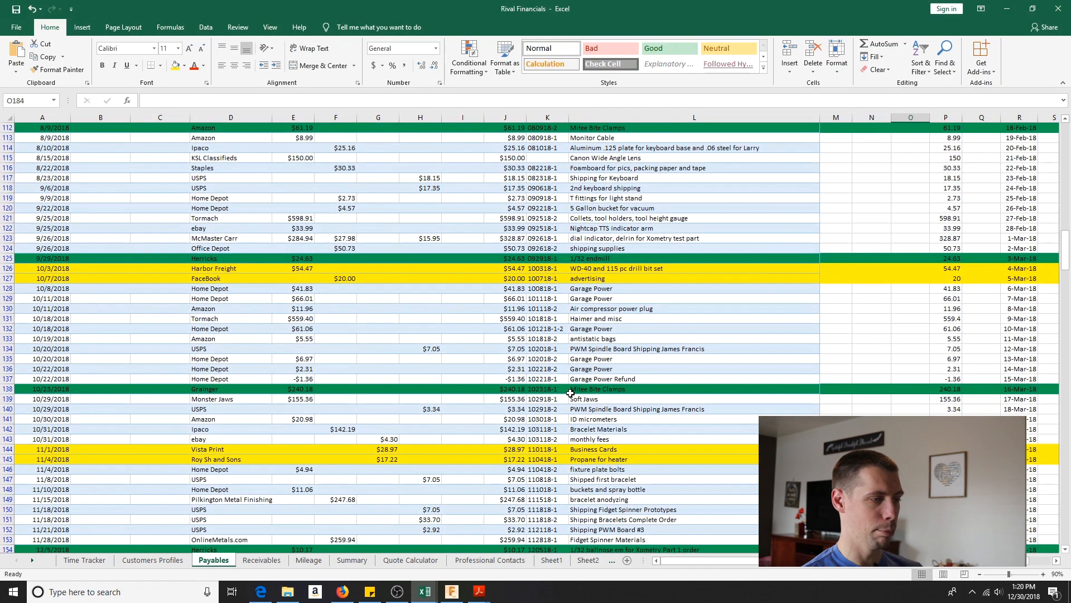
scroll(576, 439, "down", 3)
scroll(560, 452, "down", 6)
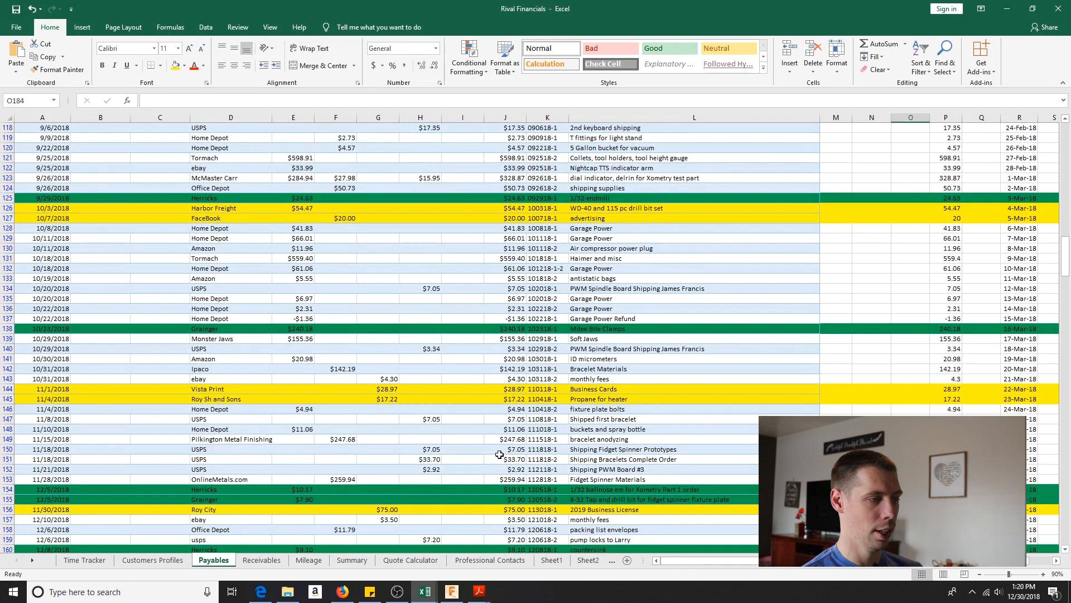
scroll(502, 453, "down", 6)
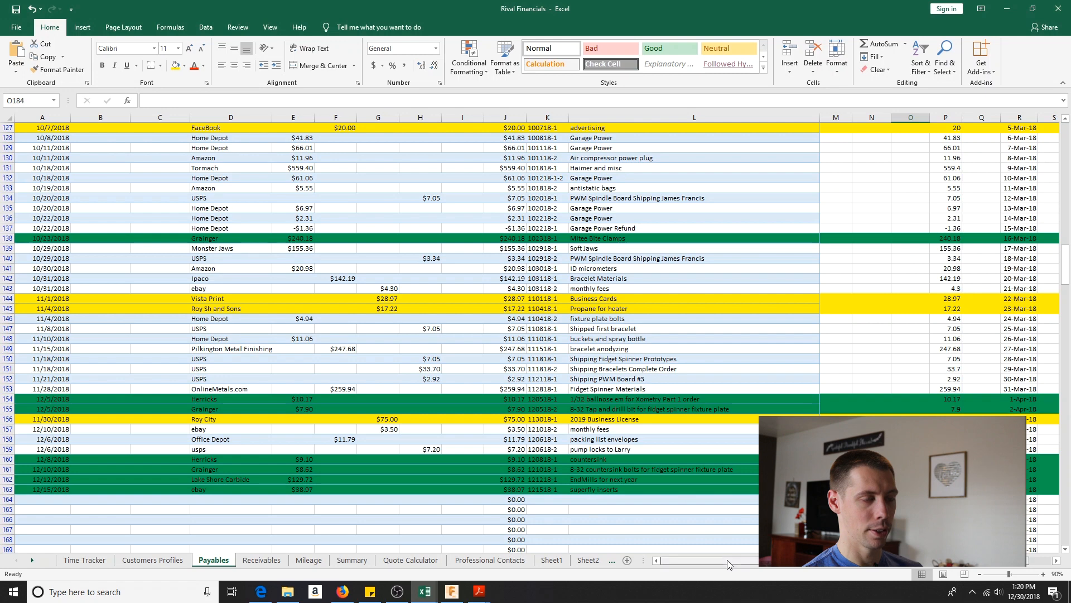
left_click_drag(725, 560, 727, 560)
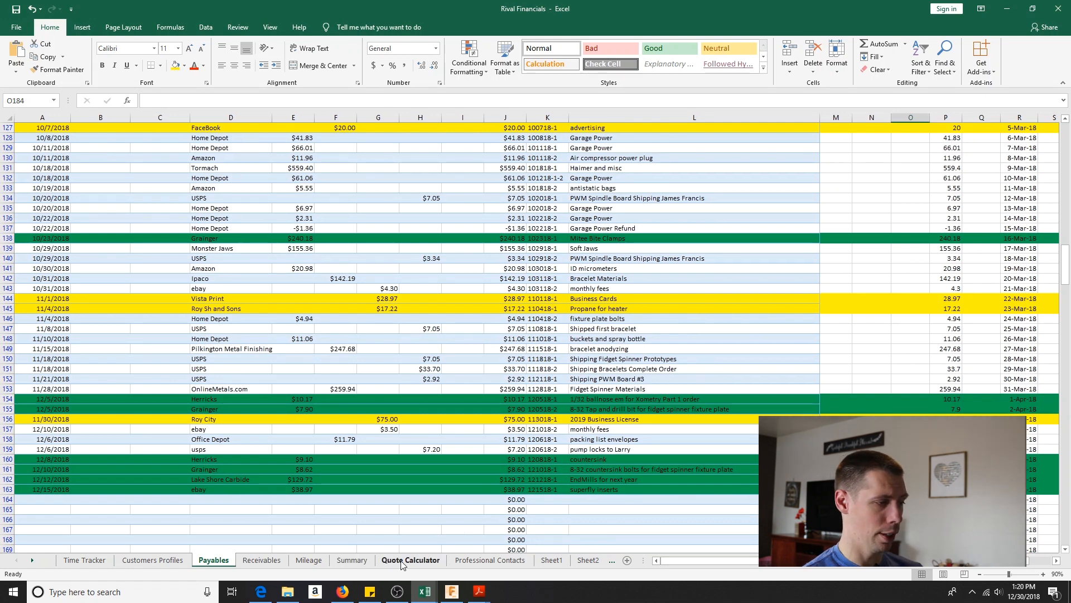
Return to the quote workbook's Calculator sheet and inspect the overhead (15%) formula of 47.63436.
left_click(424, 592)
left_click(485, 537)
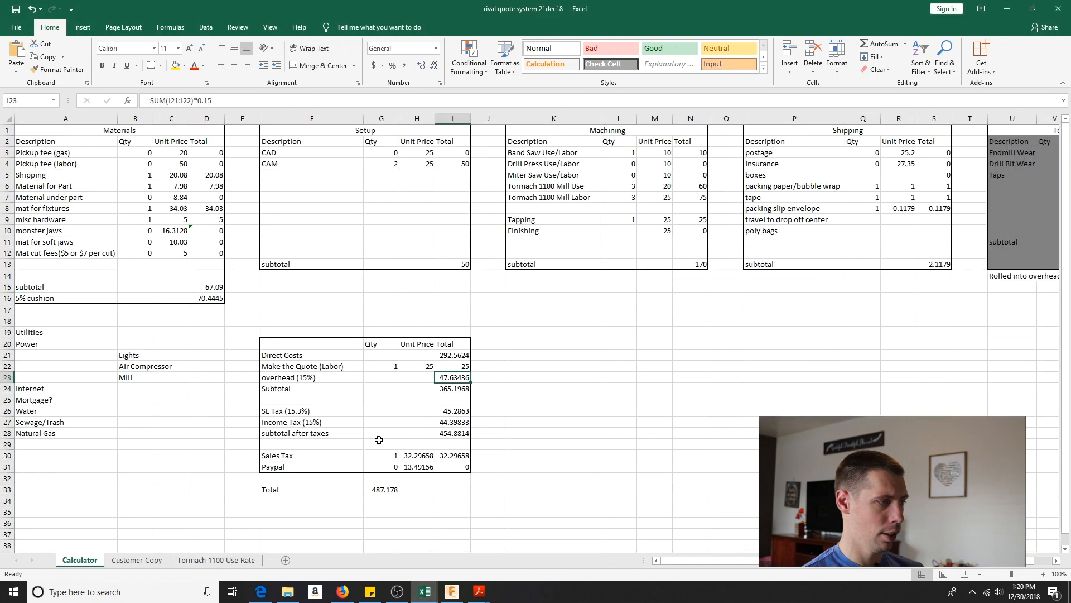
left_click(312, 378)
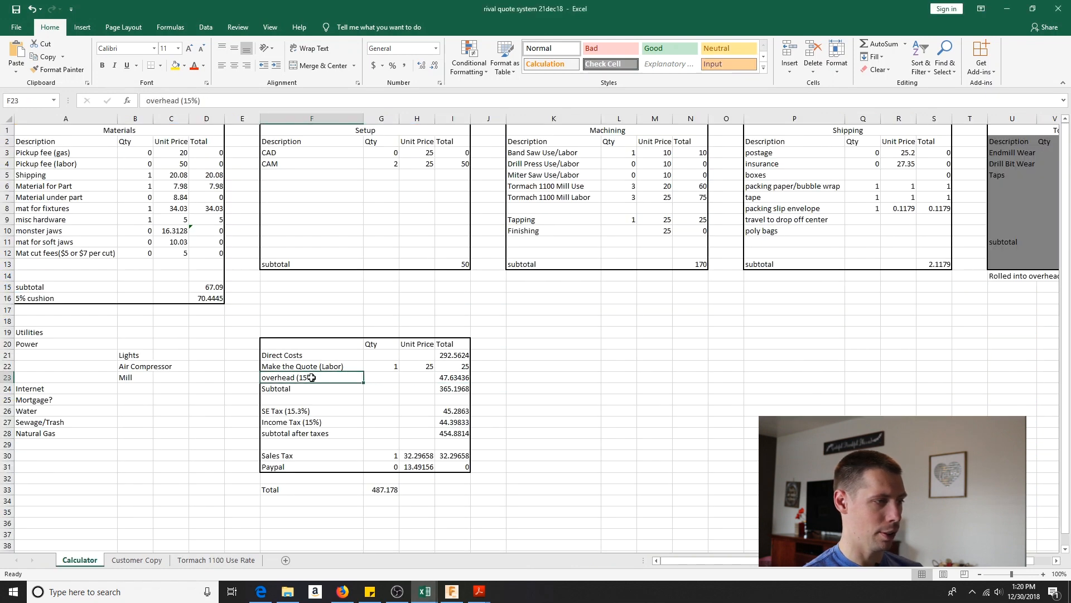
key("Right")
key("Right")
key("Right")
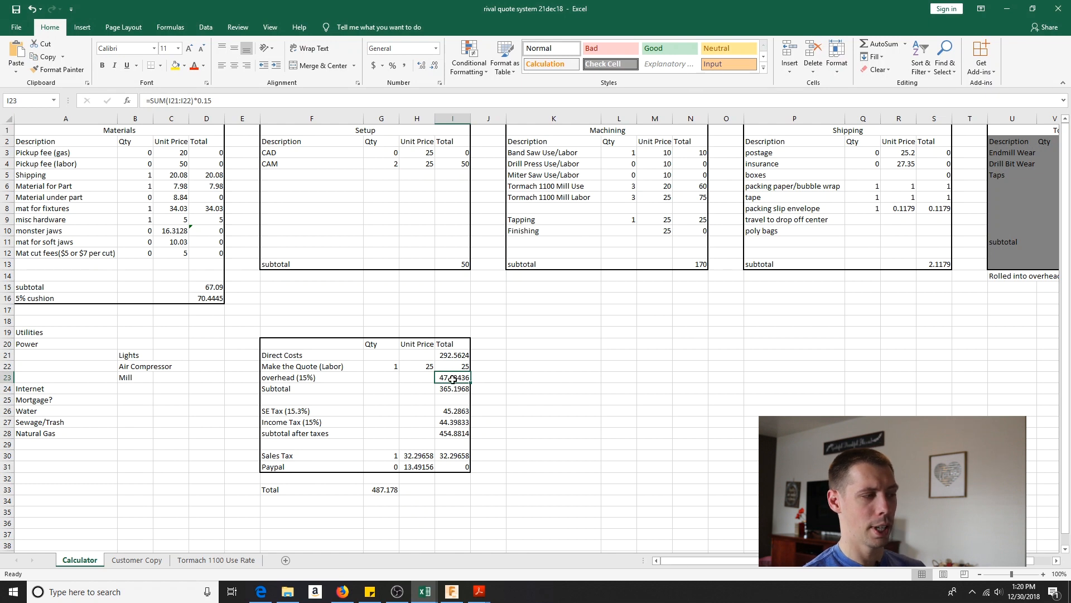
left_click(338, 378)
left_click(452, 378)
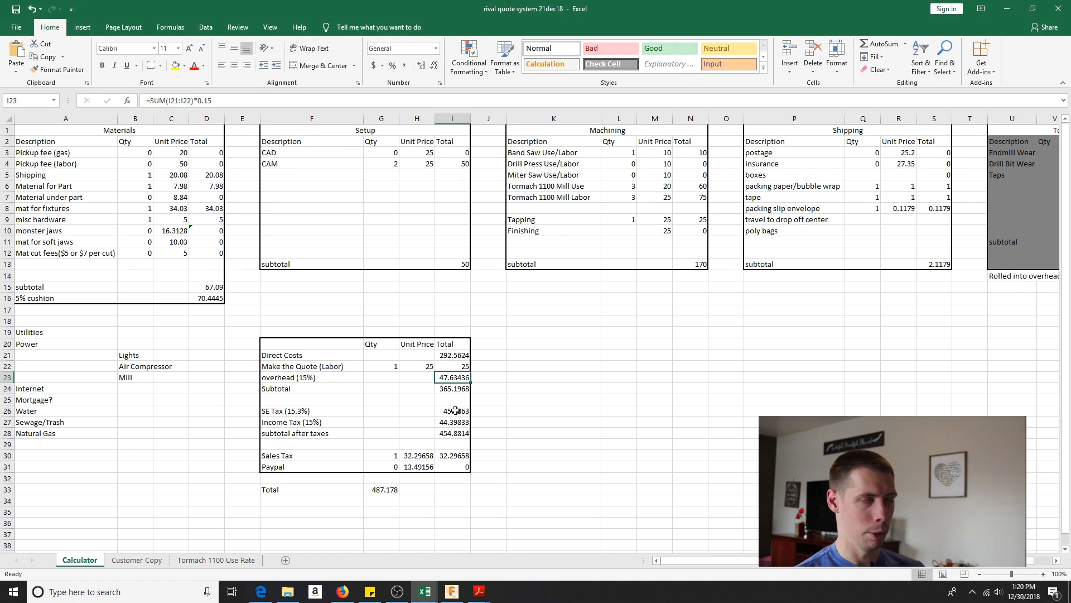
Inspect the SE Tax calculation and the 454.8814 subtotal-after-taxes formula.
left_click(455, 410)
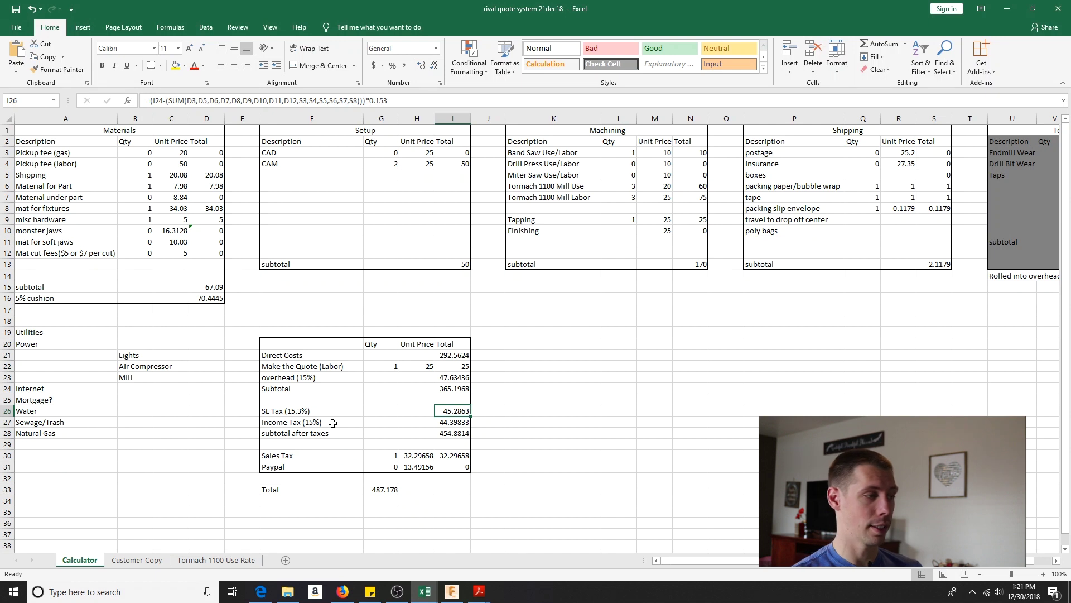
left_click(451, 432)
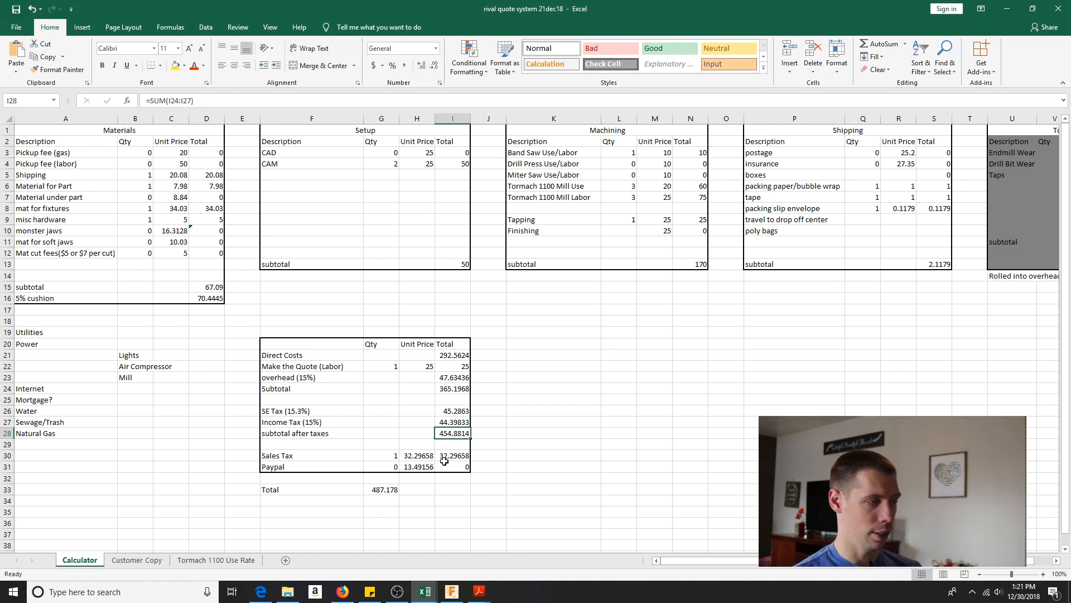
Set the Sales Tax quantity to 0, removing sales tax from the quote.
left_click(417, 457)
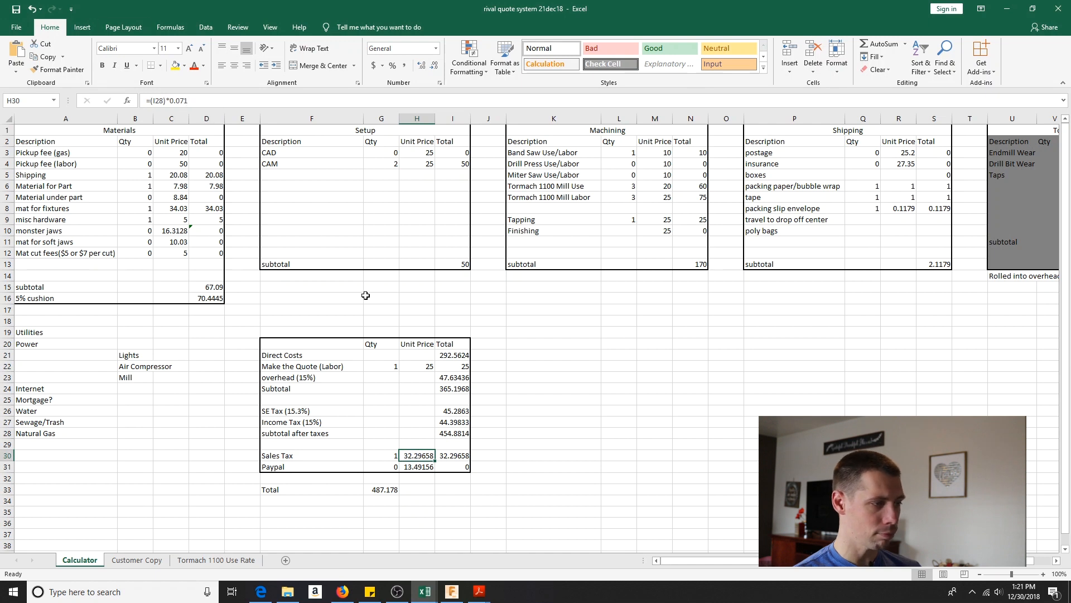
left_click(519, 457)
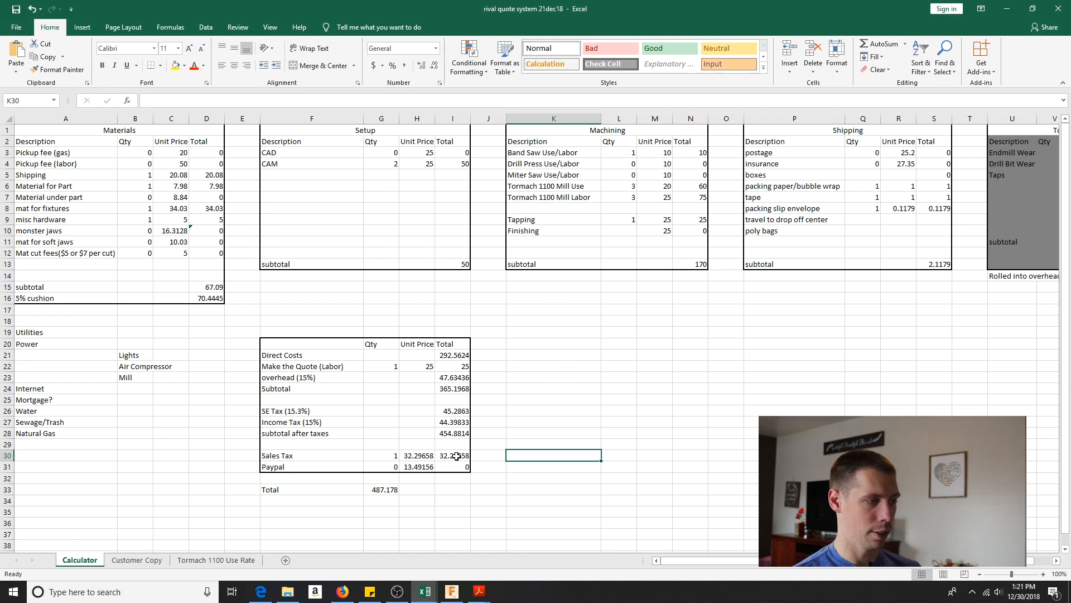
left_click(456, 455)
left_click(395, 456)
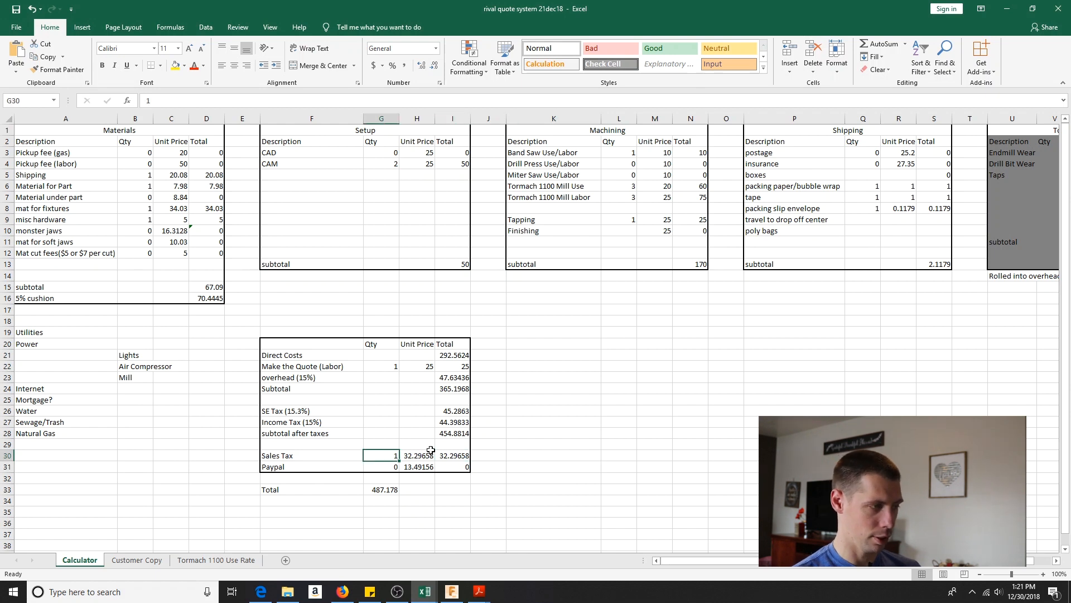
type("0")
key("Return")
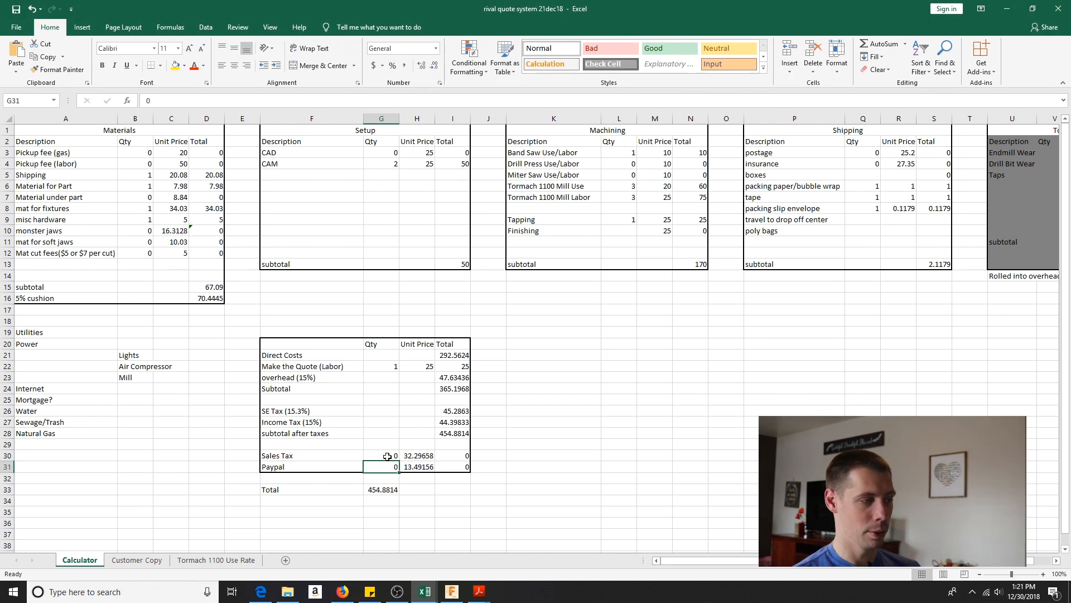
left_click(387, 456)
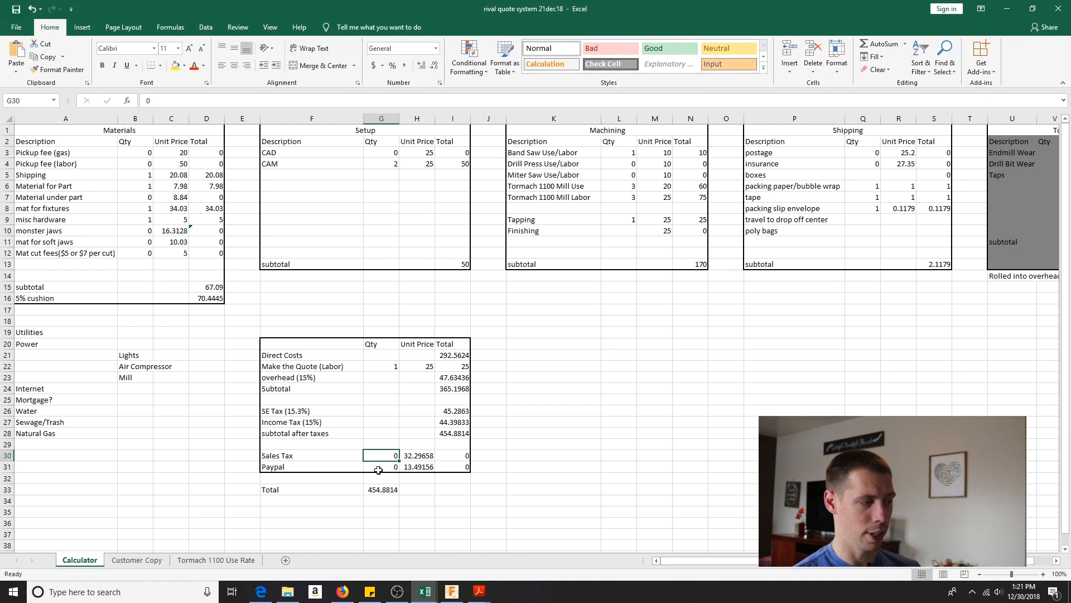
Set the Paypal quantity to 1, charging the 13.49156 fee for a 468.3729 total.
left_click(378, 467)
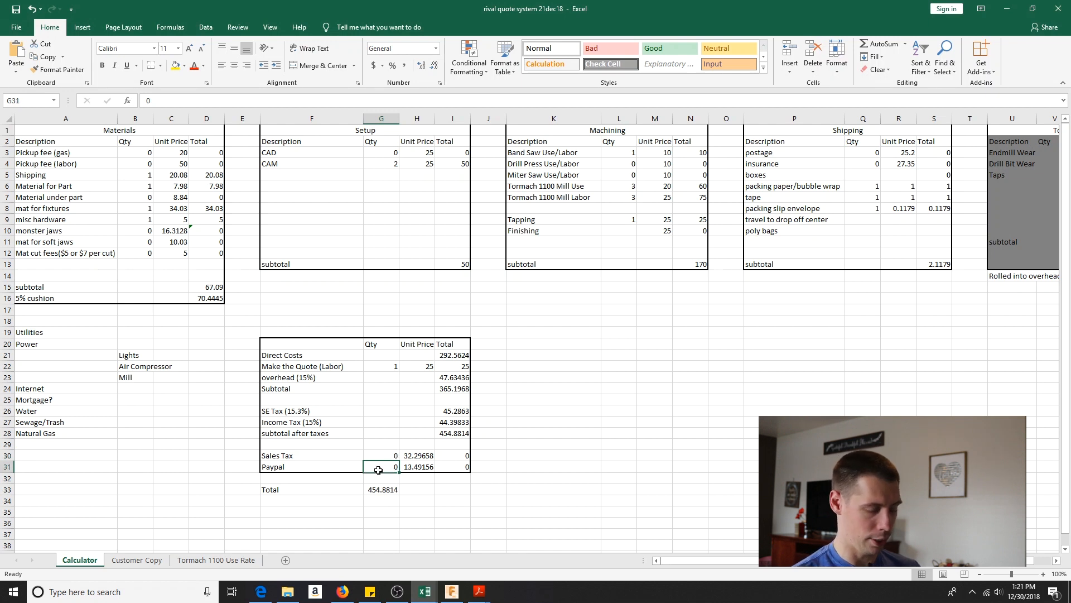
type("1")
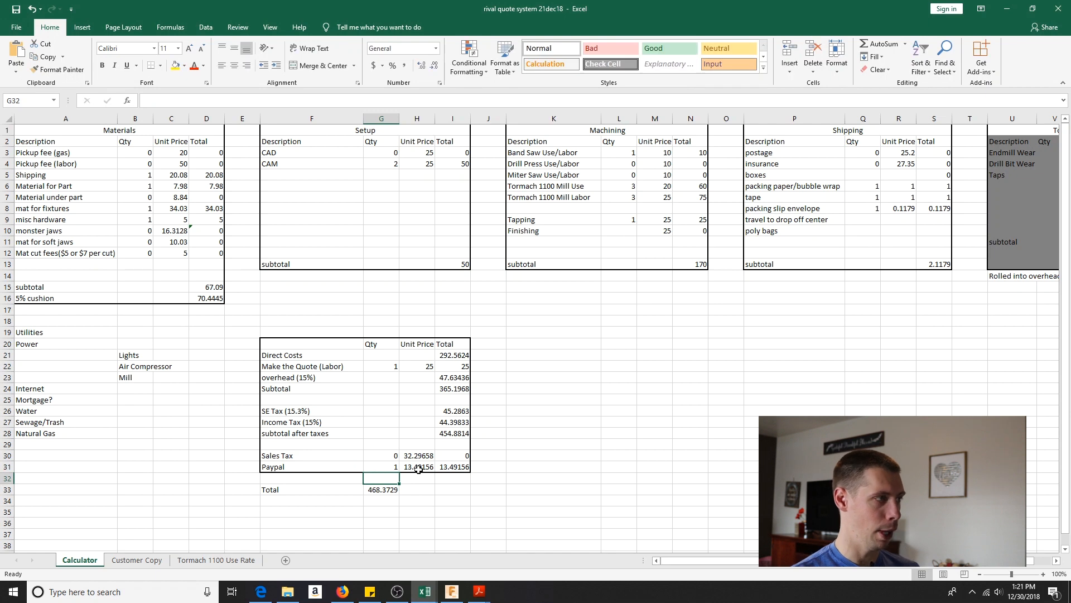
left_click(417, 467)
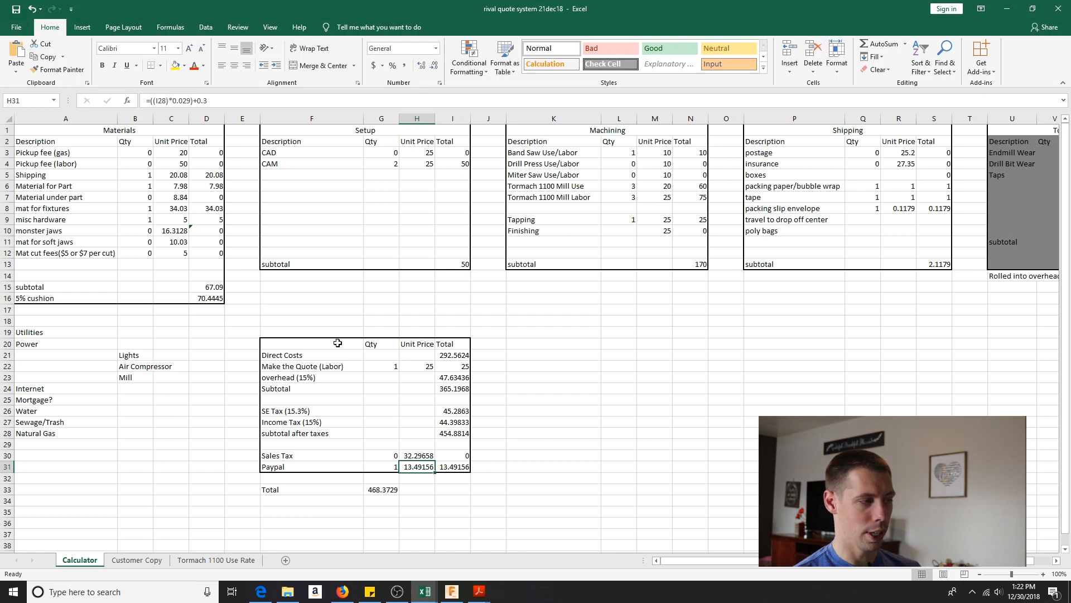
left_click(373, 488)
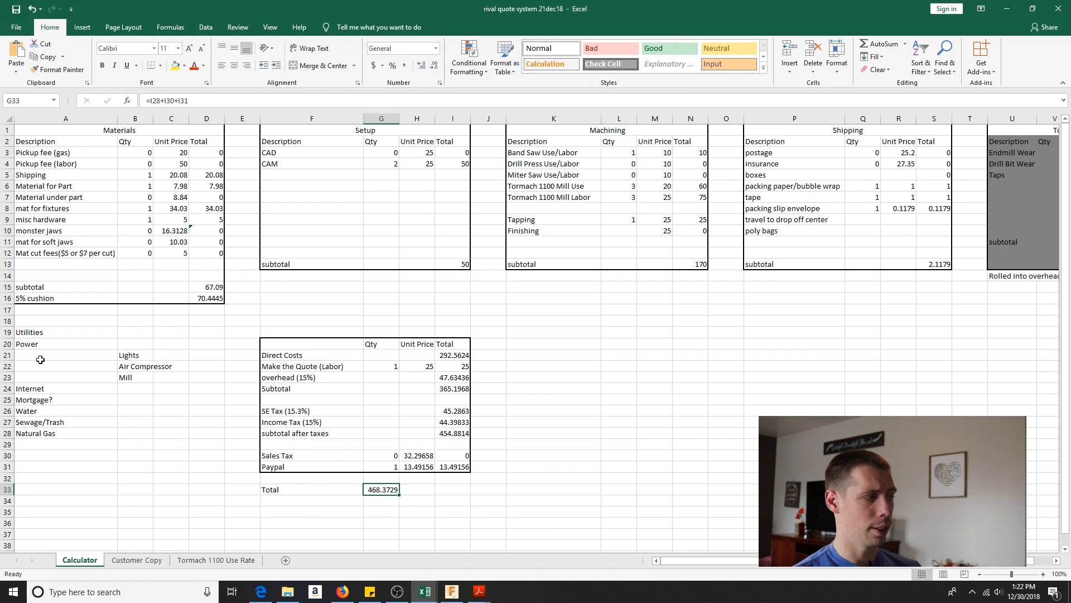
left_click(25, 344)
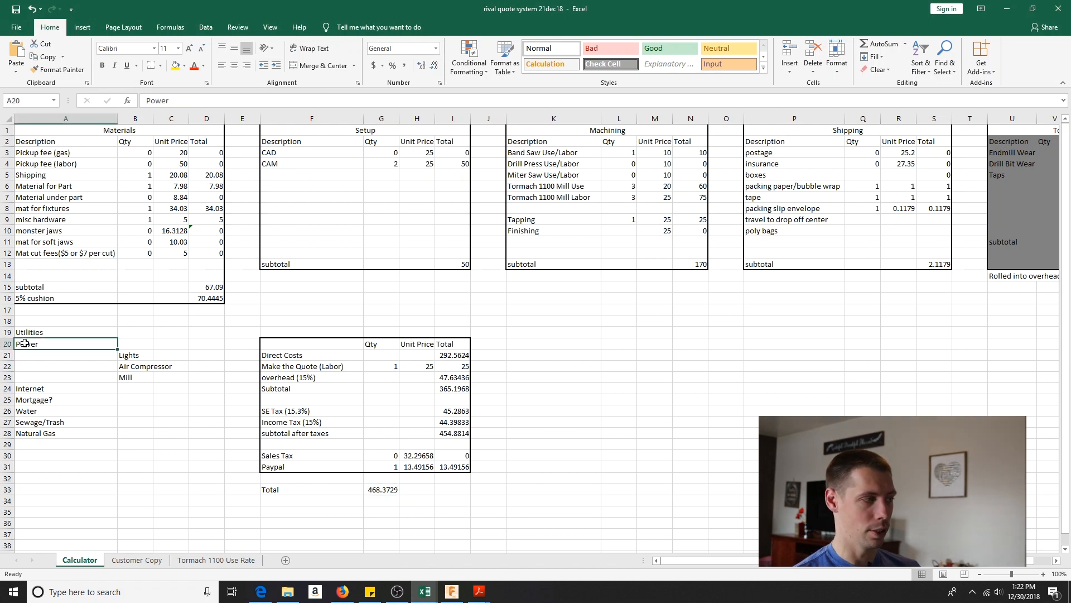
left_click(130, 356)
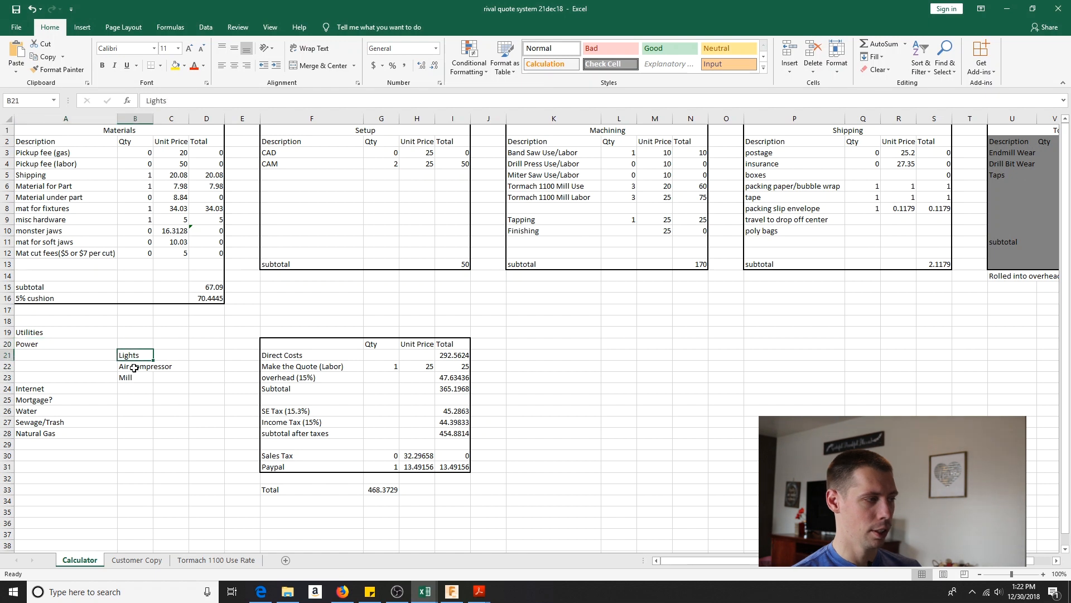
left_click(134, 366)
left_click(130, 356)
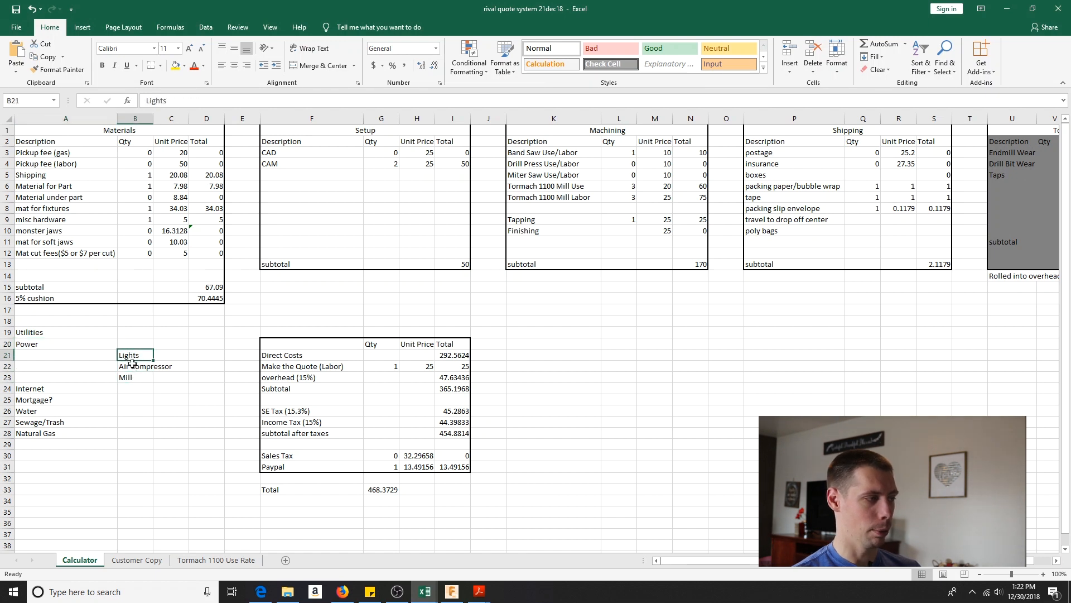
left_click(132, 379)
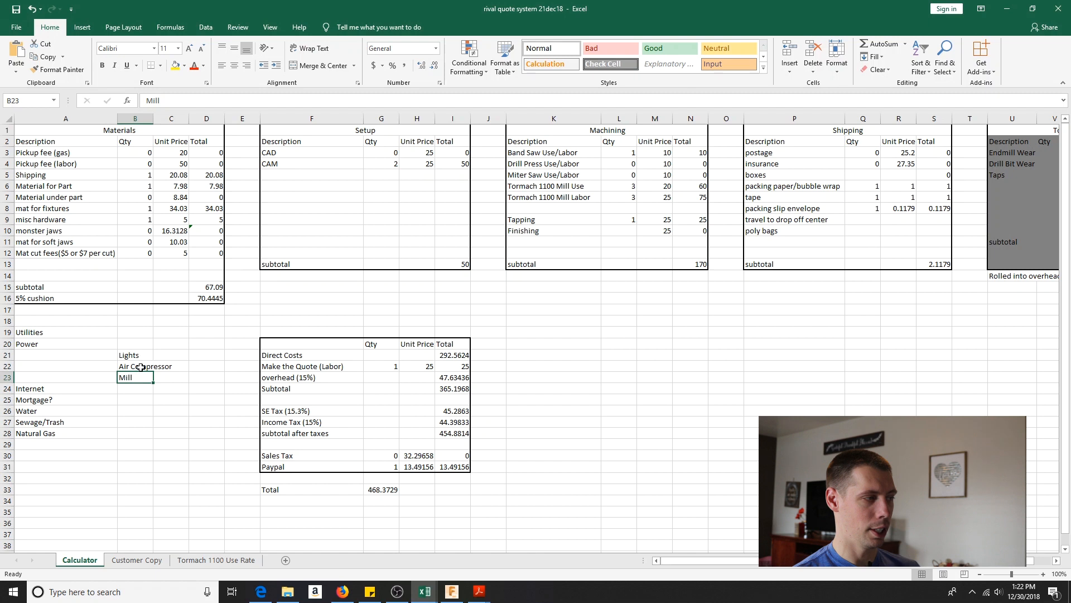
left_click(141, 356)
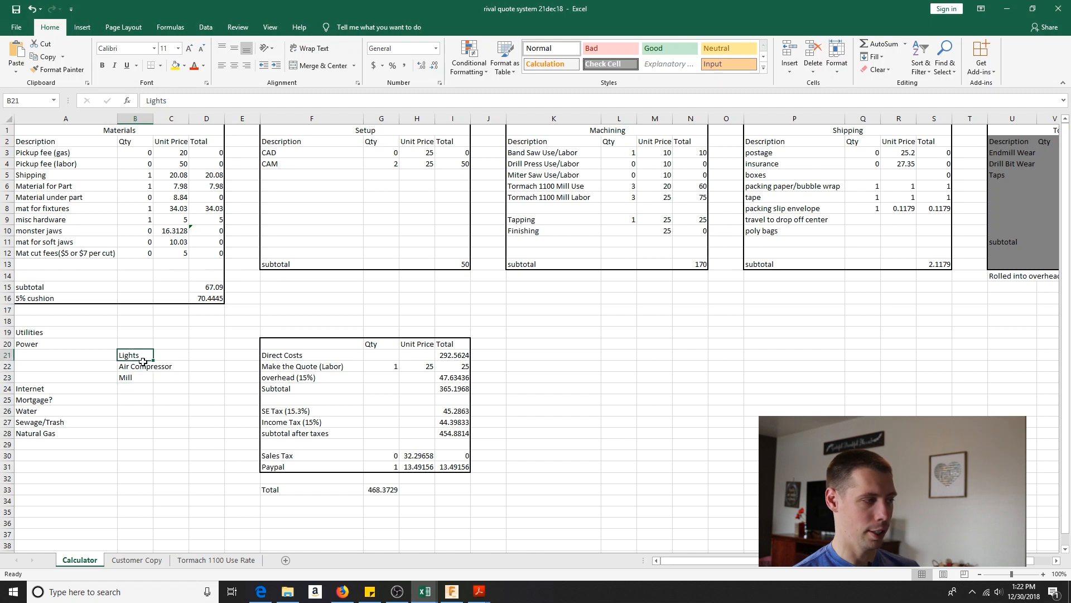
left_click(141, 367)
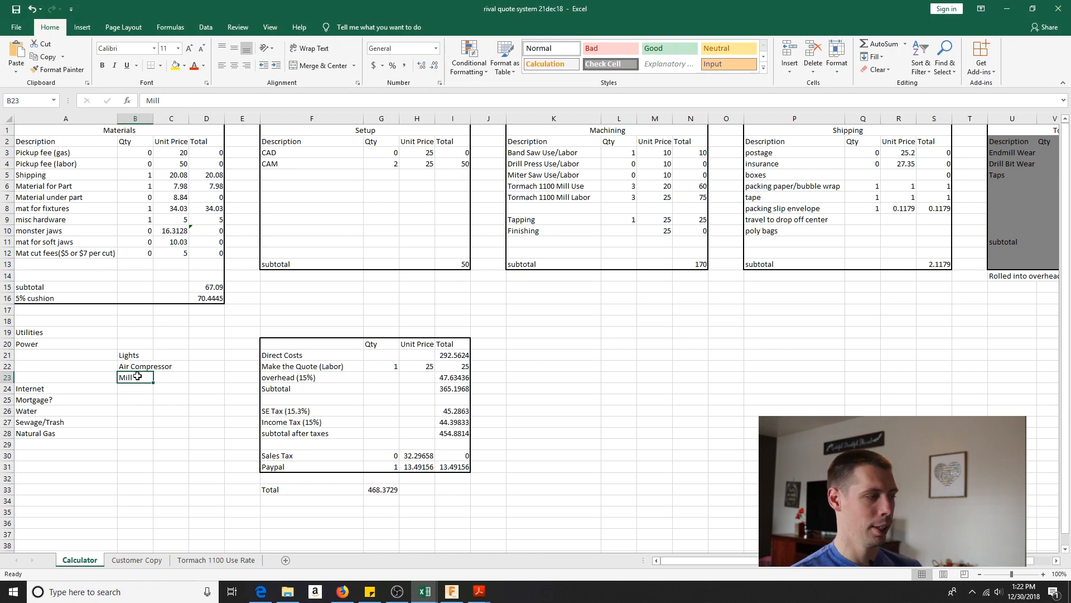
left_click(34, 389)
left_click_drag(86, 392, 89, 432)
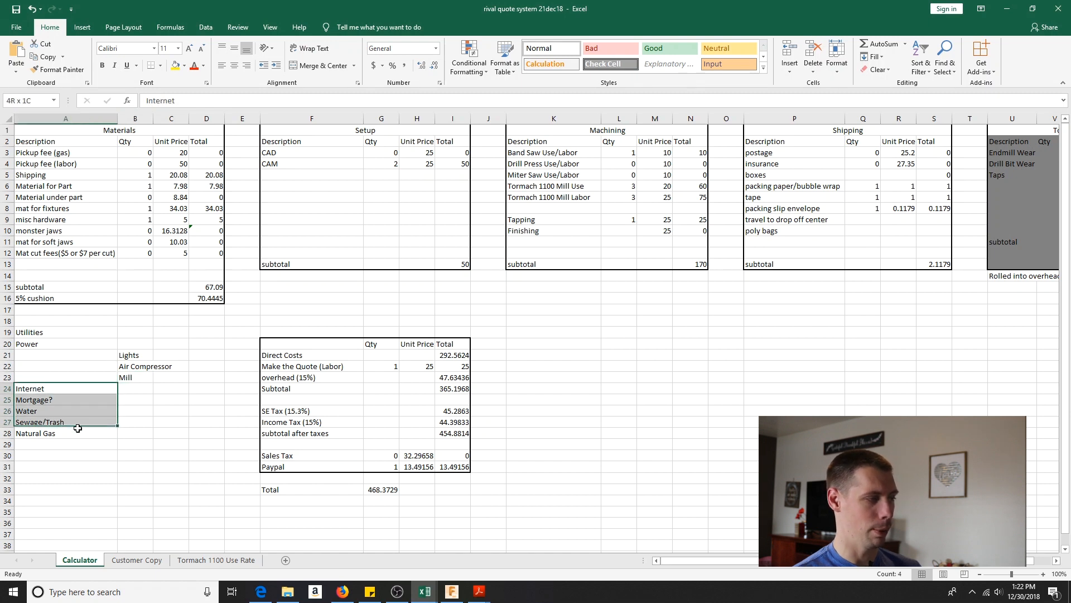
left_click(89, 422)
left_click_drag(89, 388, 73, 431)
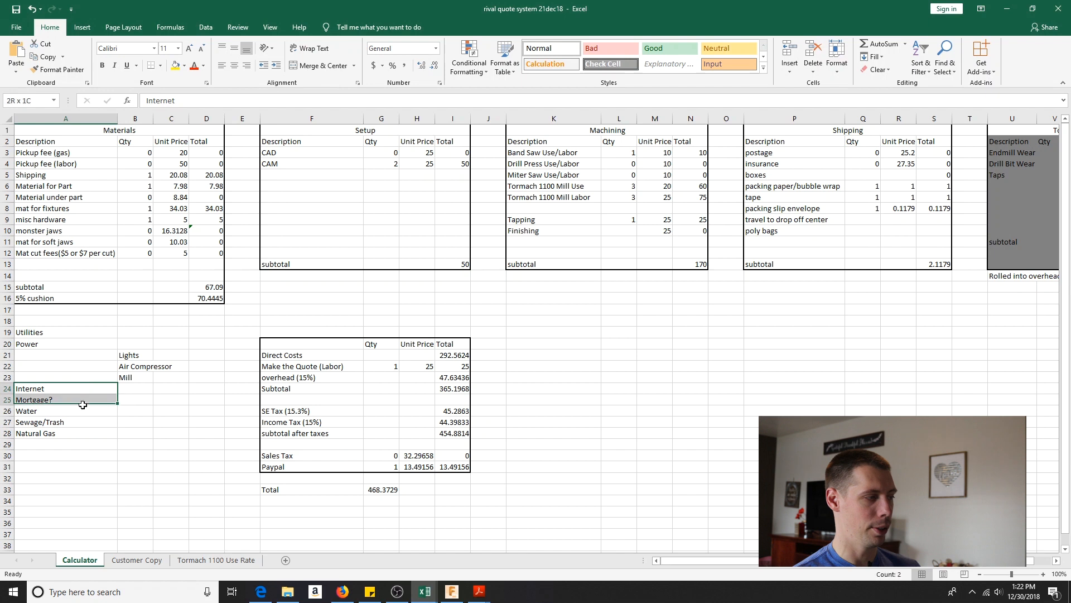
left_click(134, 421)
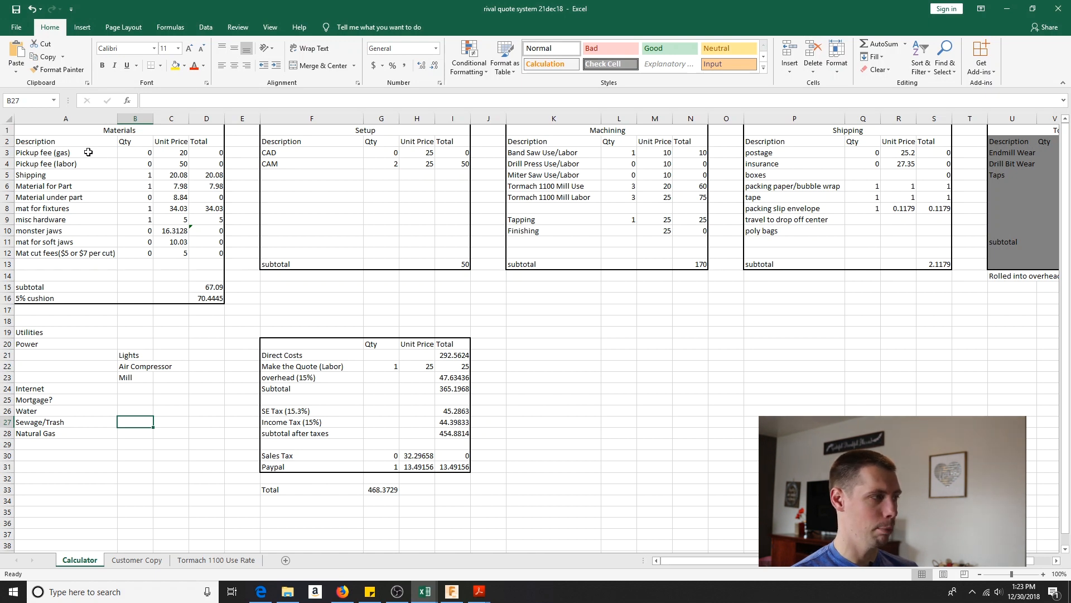
left_click_drag(84, 152, 86, 166)
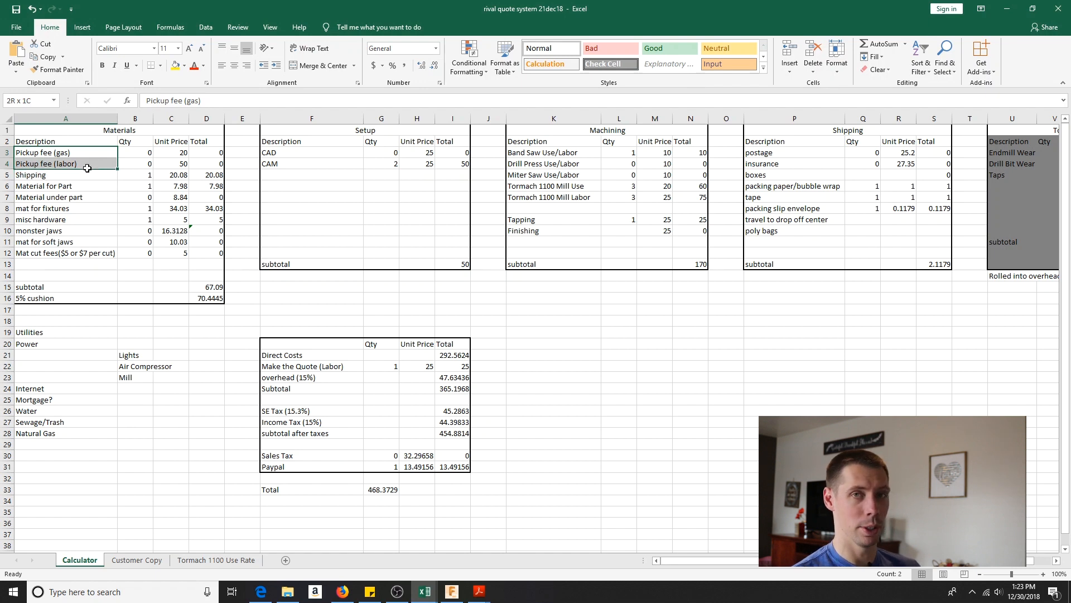
left_click_drag(86, 167, 88, 167)
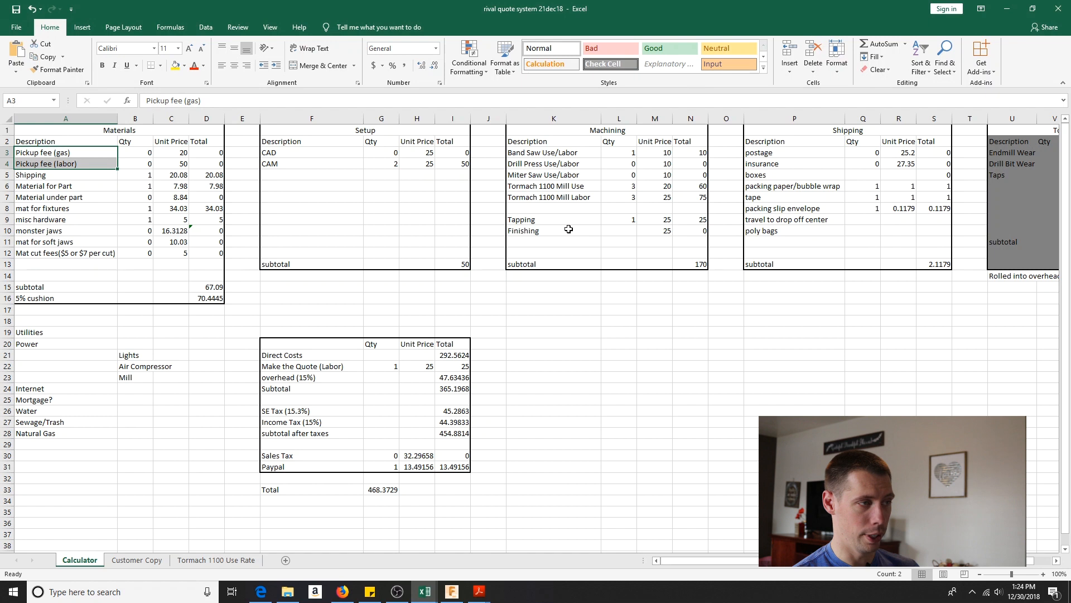
left_click_drag(567, 230, 688, 230)
left_click(689, 241)
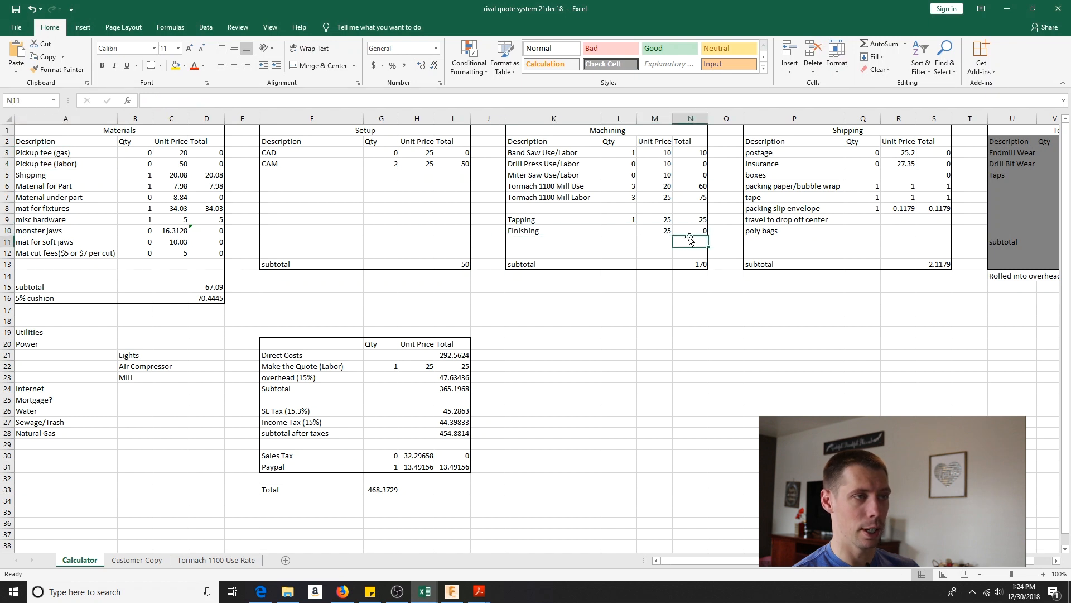
left_click(777, 165)
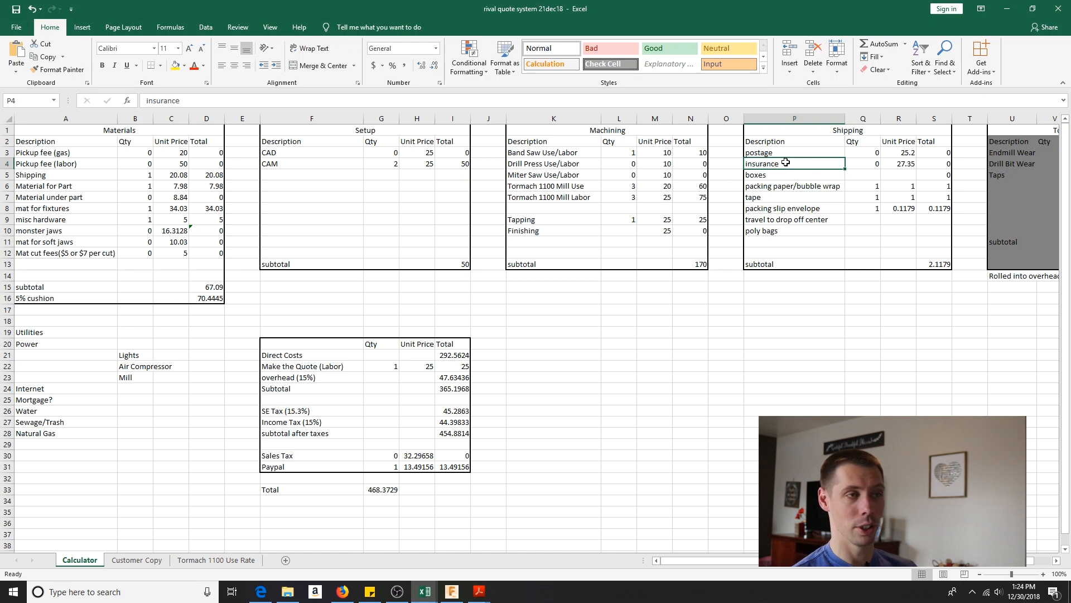
left_click(904, 163)
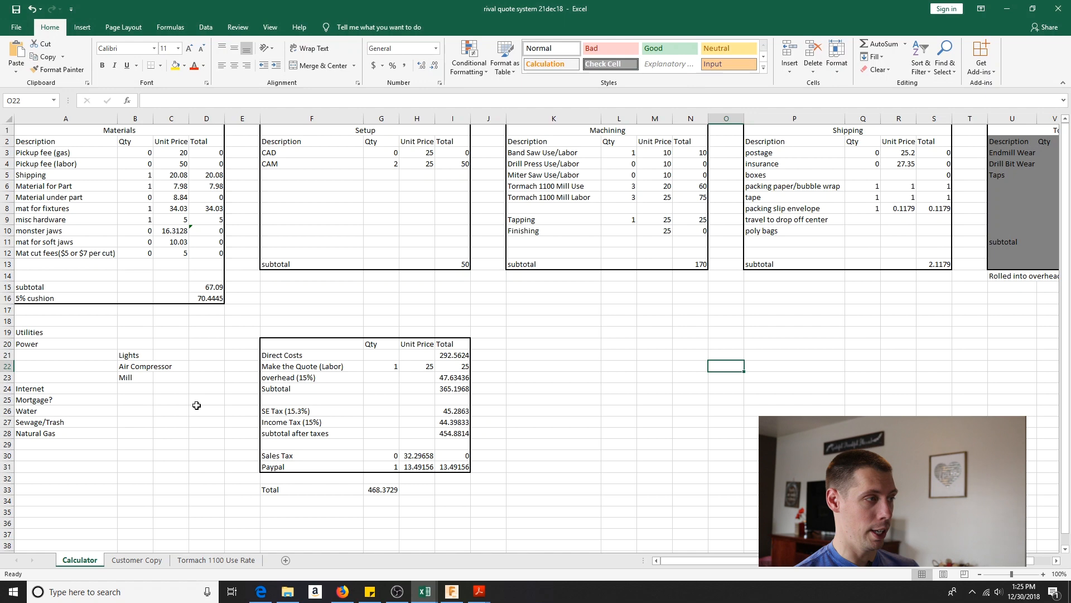
left_click(136, 559)
scroll(151, 251, "up", 2)
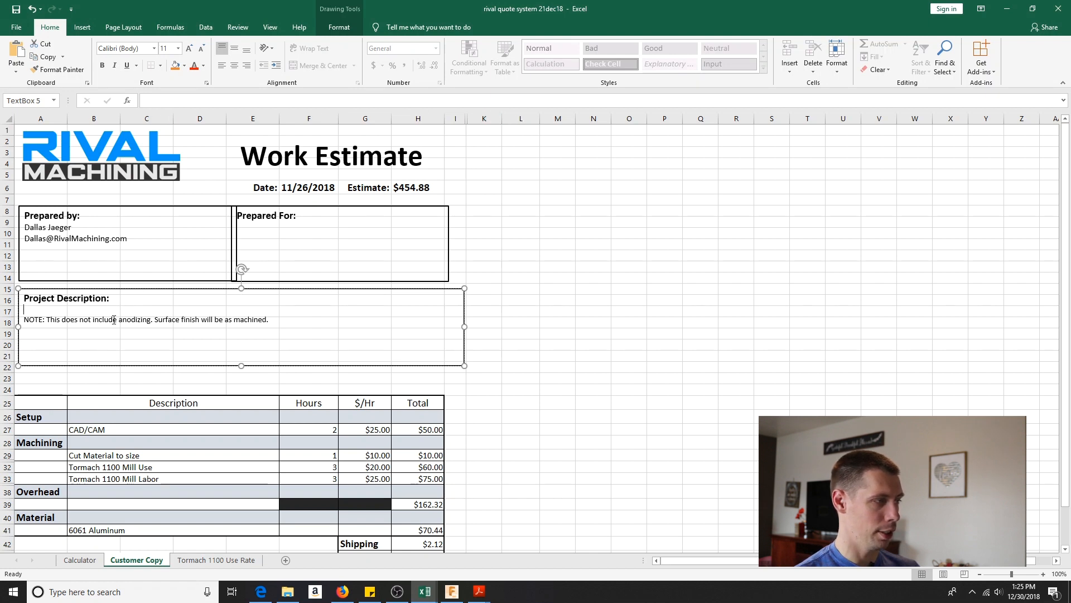
scroll(115, 319, "down", 2)
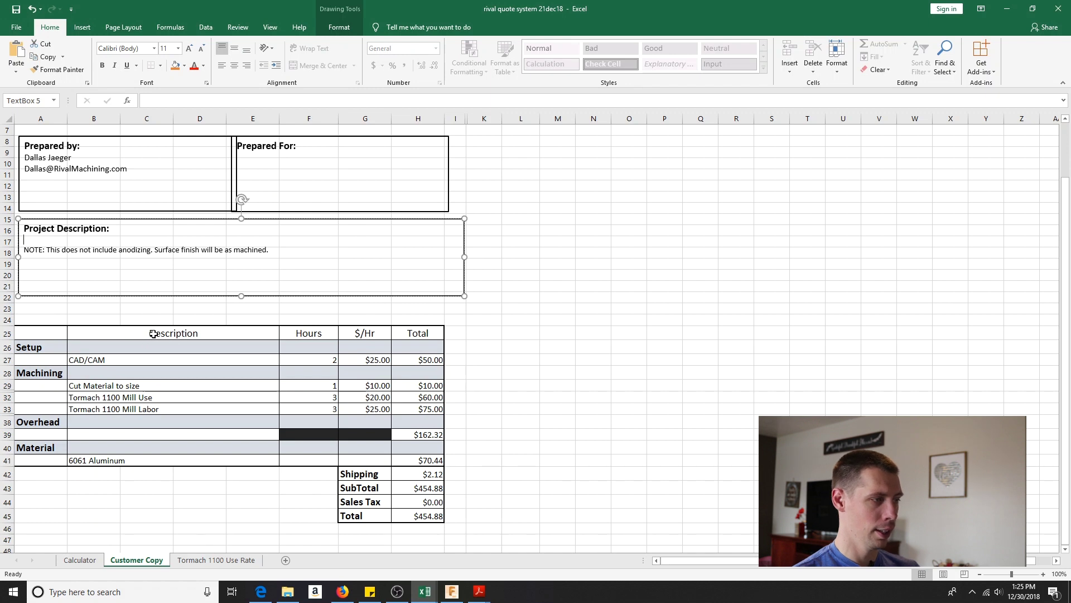
Review the Cut Material, Tormach 1100 Mill Labor and Overhead total formulas on the estimate.
left_click(140, 358)
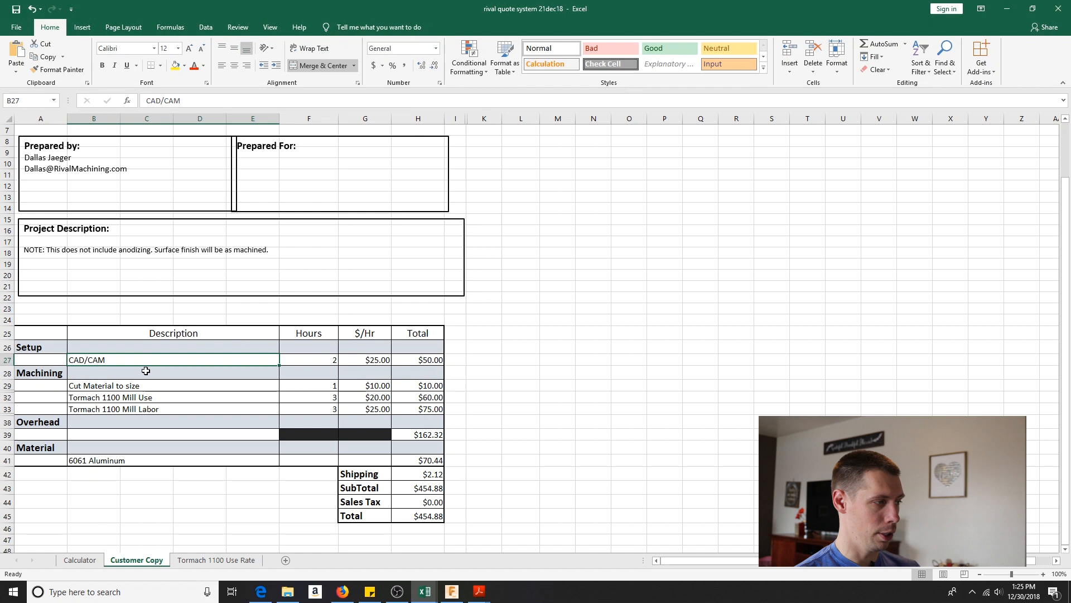
left_click(368, 395)
left_click(397, 384)
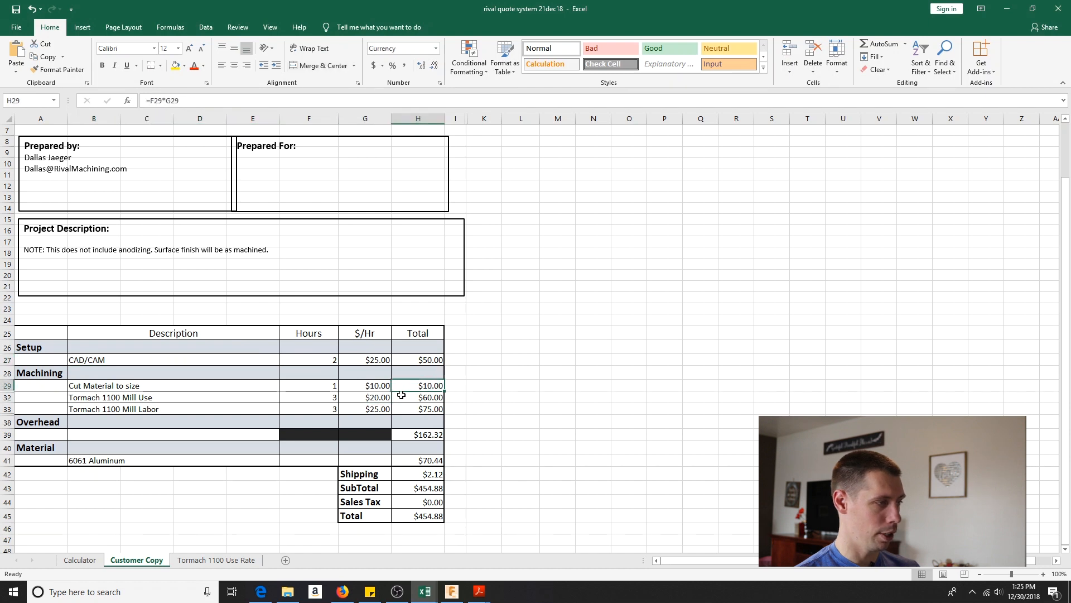
left_click(407, 398)
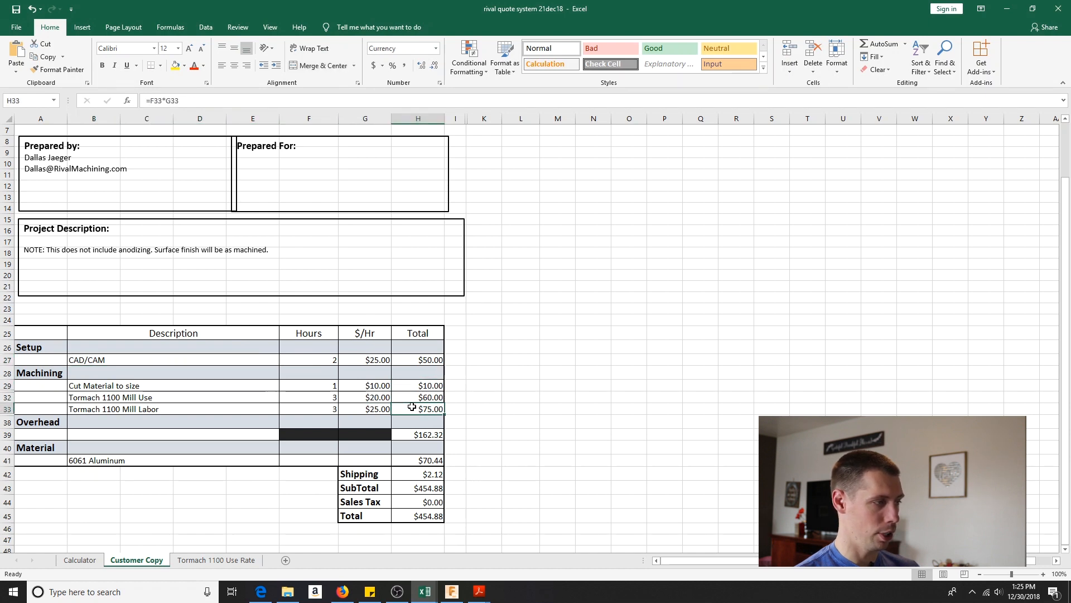
left_click(424, 435)
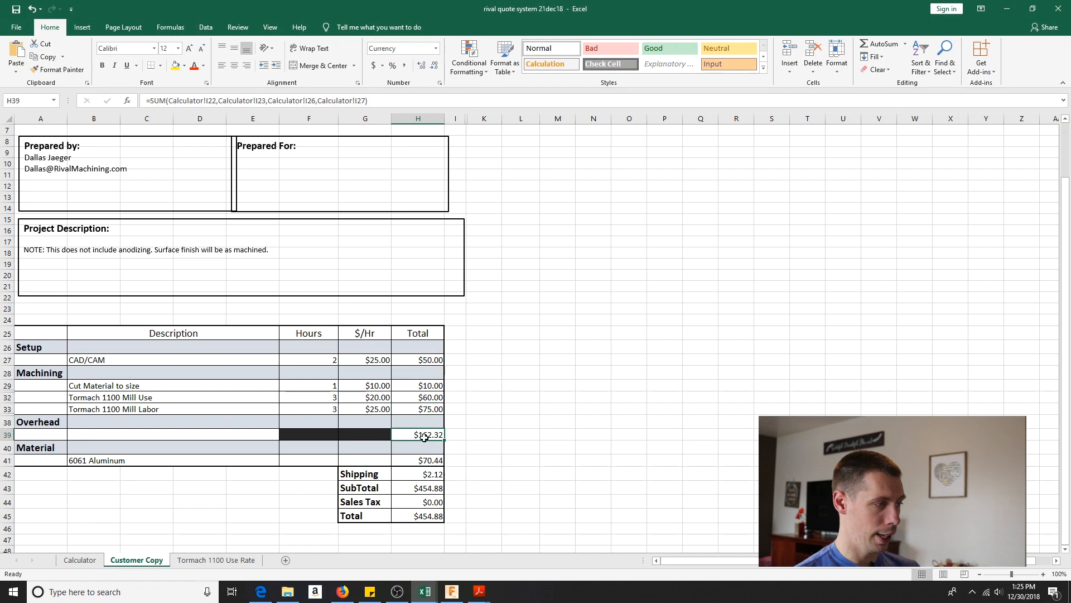
Review the 6061 Aluminum, Shipping, SubTotal, Sales Tax and $454.88 Total links to the Calculator sheet.
left_click(416, 459)
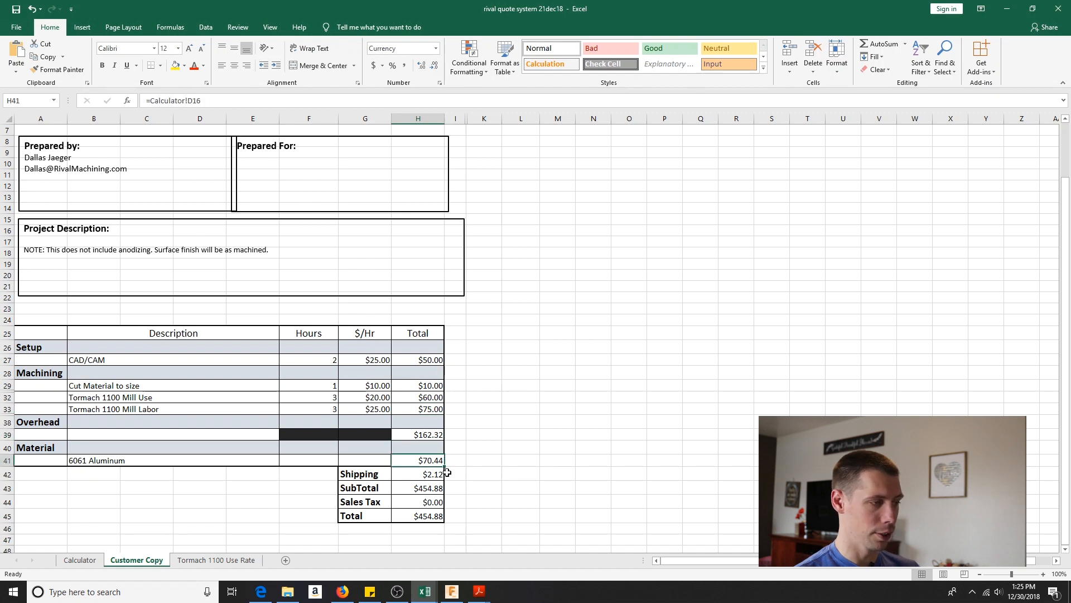
left_click(427, 475)
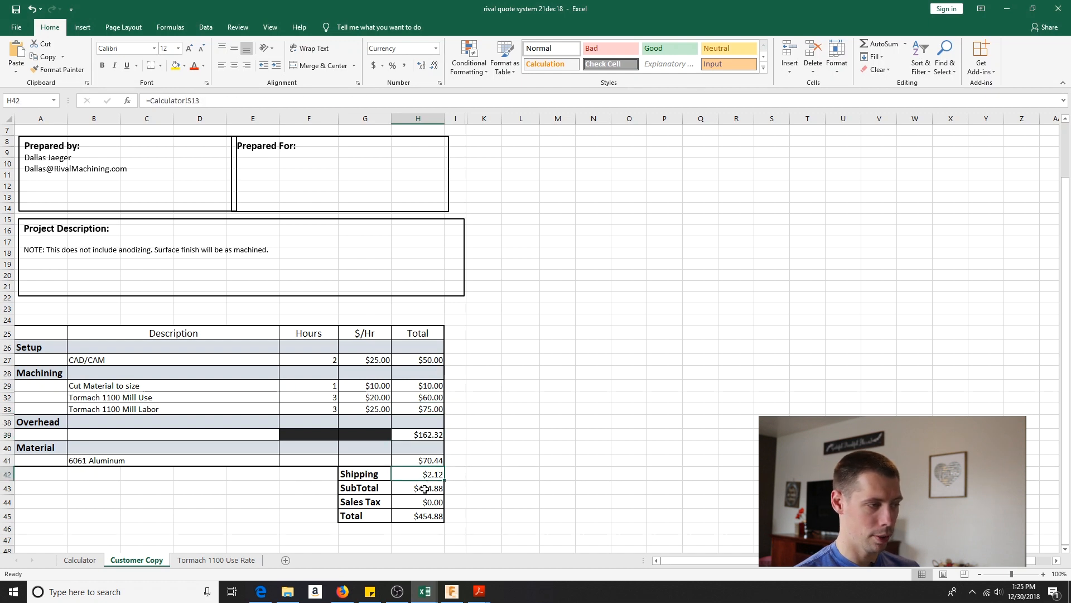
left_click(426, 488)
left_click(423, 503)
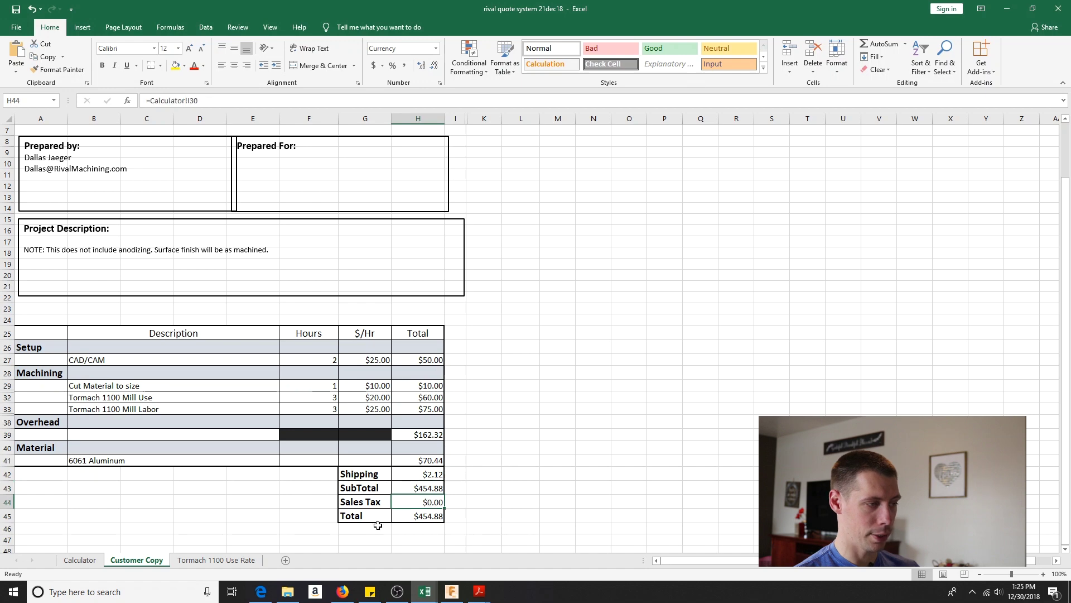
left_click(437, 516)
scroll(489, 502, "down", 7)
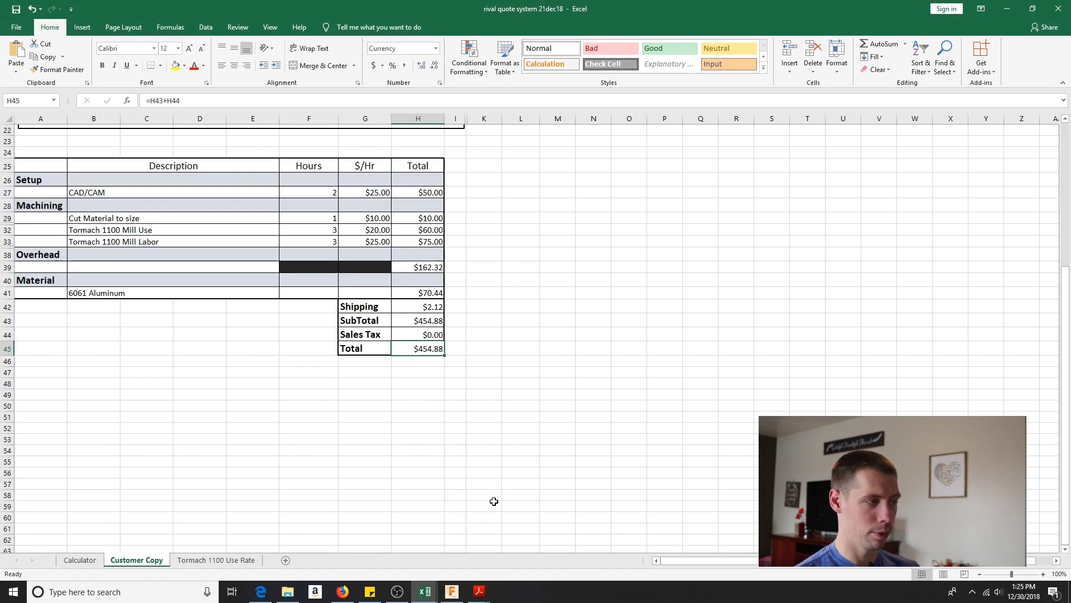
scroll(494, 501, "up", 4)
scroll(494, 501, "up", 4)
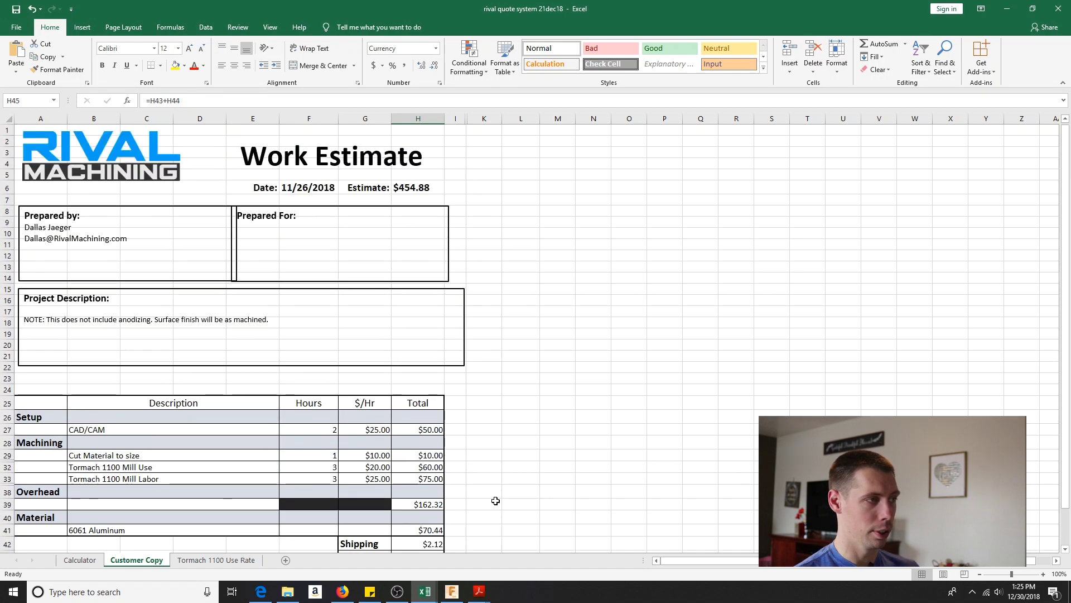
left_click(401, 187)
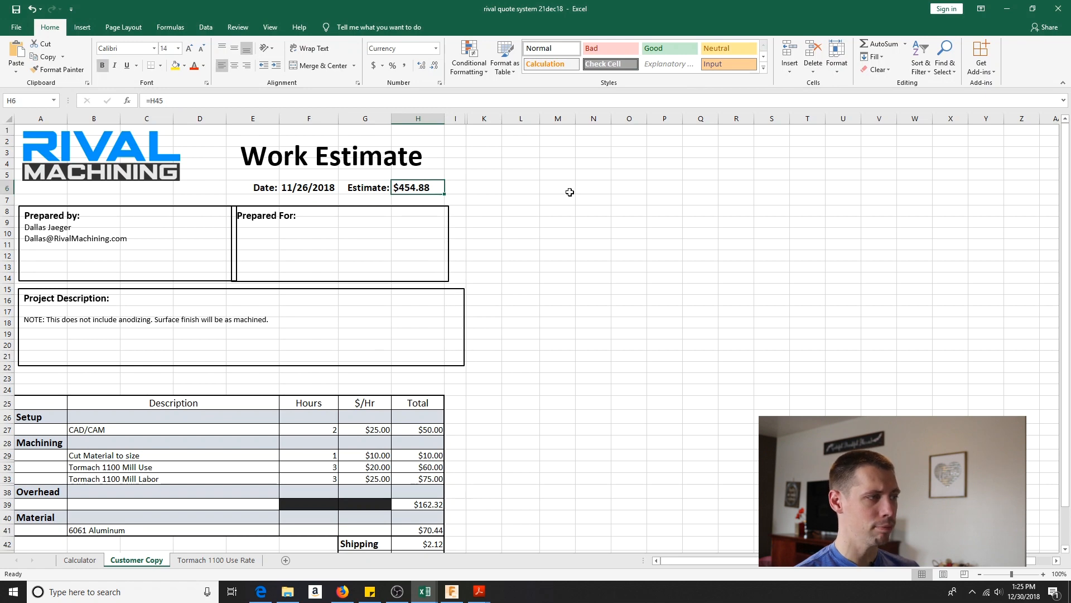
left_click(583, 222)
scroll(582, 231, "down", 4)
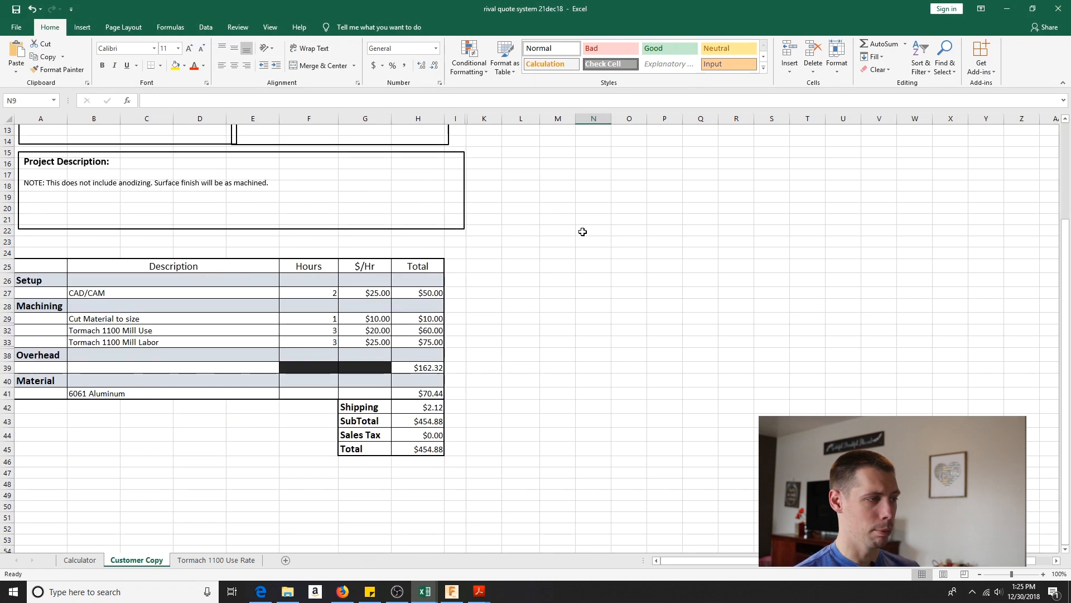
scroll(582, 232, "up", 2)
scroll(583, 231, "up", 2)
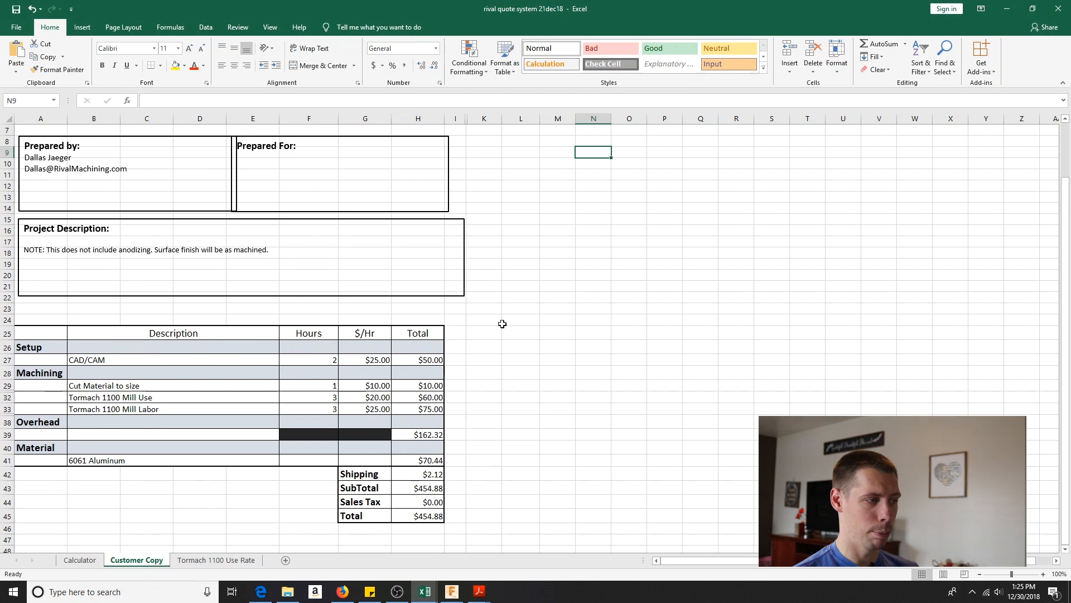
left_click(417, 434)
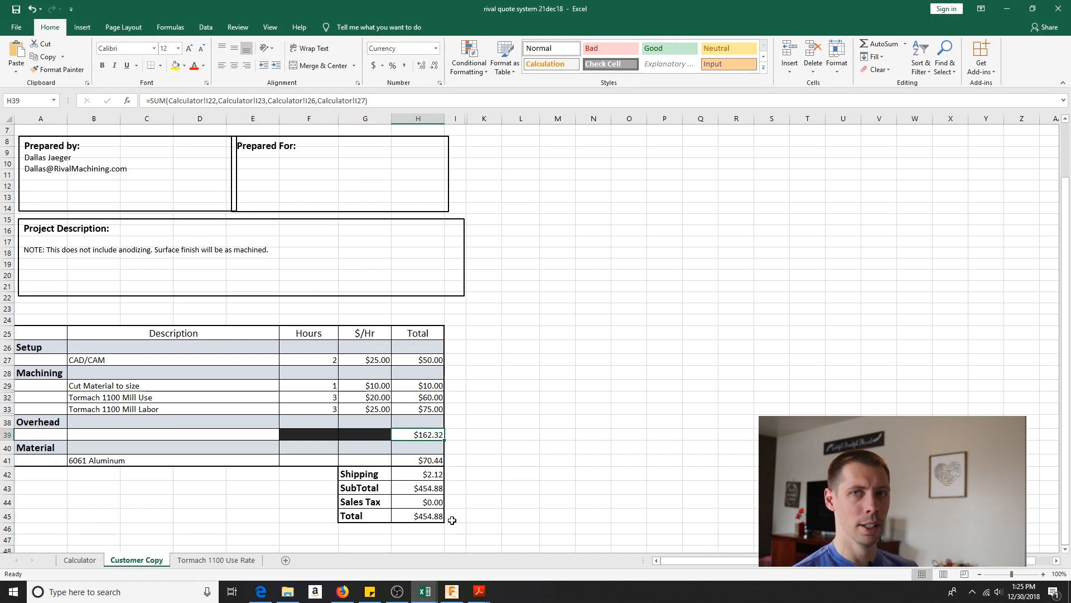
left_click(475, 433)
left_click(431, 435)
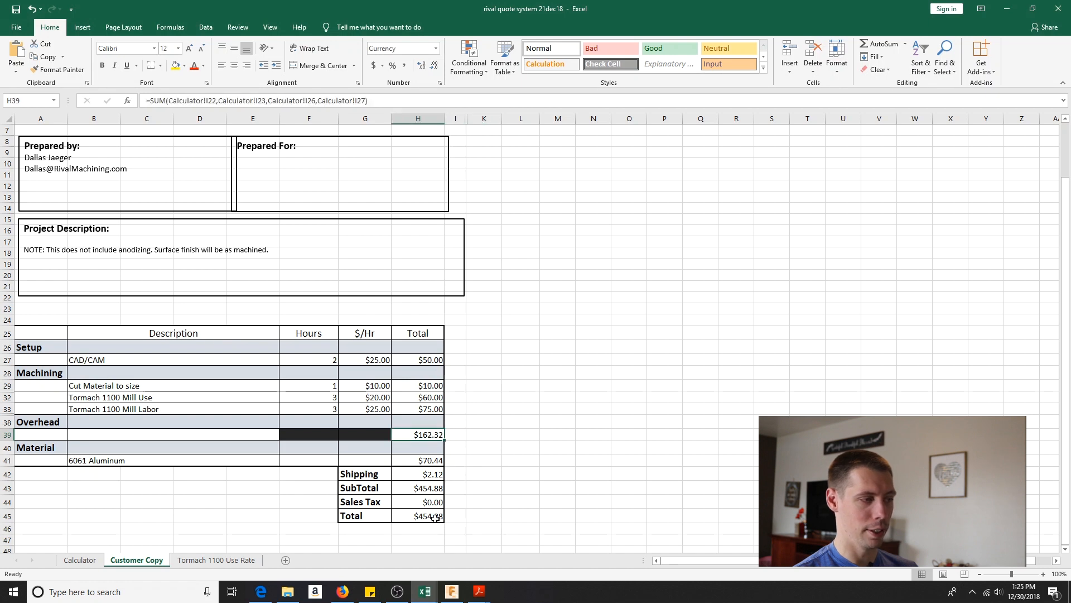